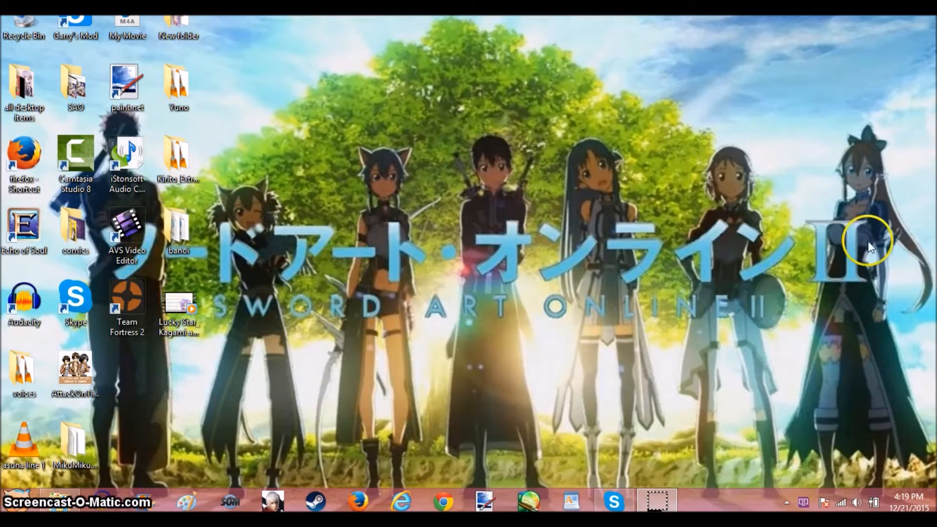
- Move New folder away from the other desktop icons into the open area of the desktop
left_click_drag(173, 24, 268, 140)
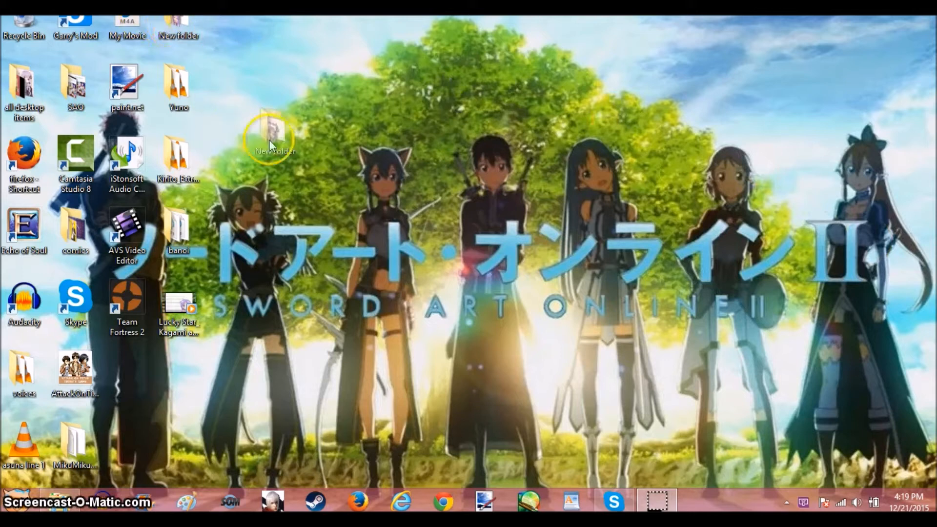
left_click_drag(378, 198, 378, 197)
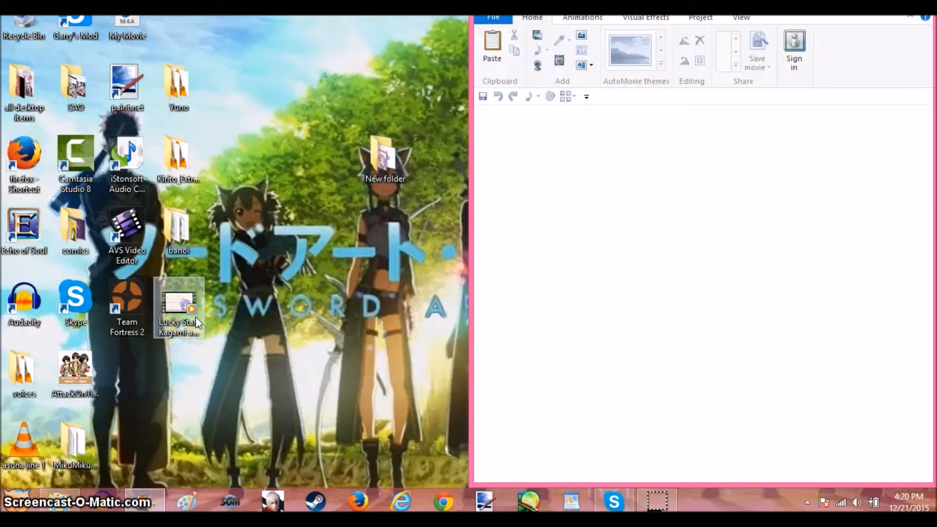
- Add the desktop video "Lucky Star_ Kagami and summer uniforms" to the empty movie project
left_click(184, 319)
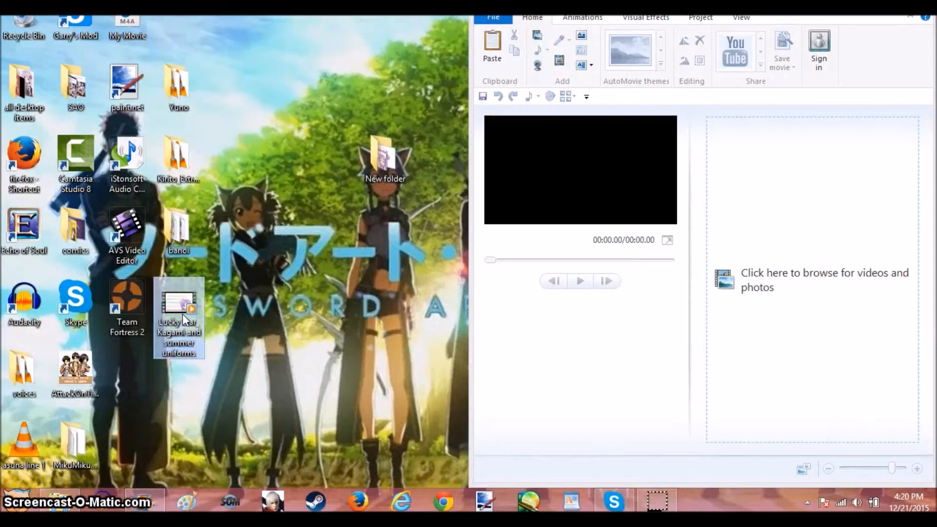
right_click(182, 314)
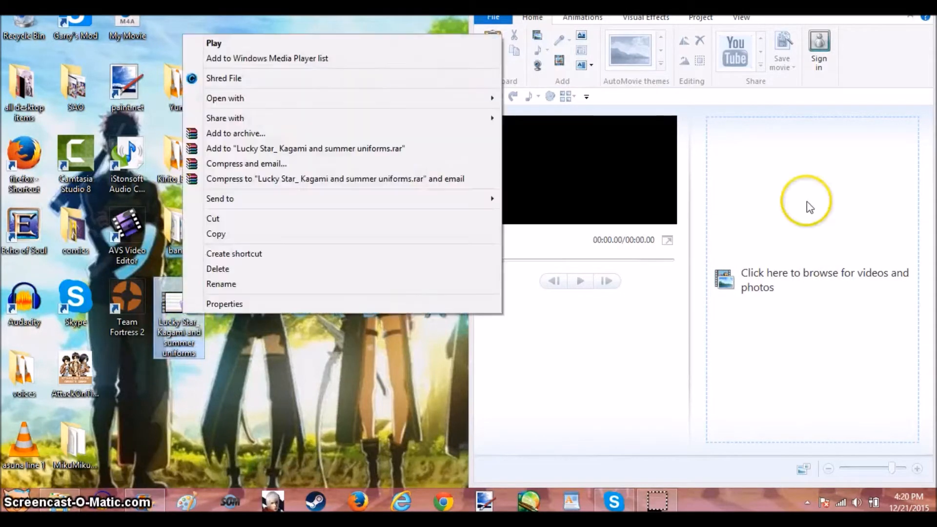
left_click(173, 320)
left_click_drag(173, 320, 773, 170)
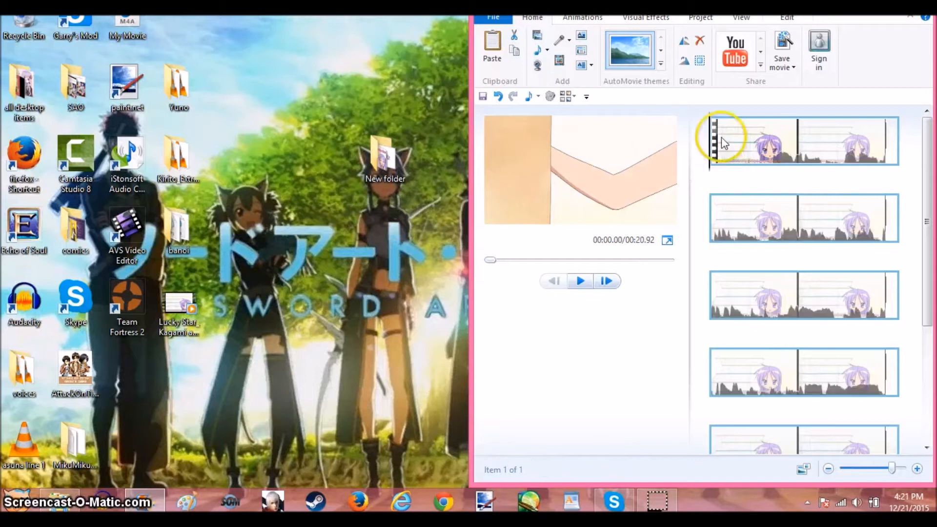
- Turn the Lucky Star clip's video volume down to mute
left_click(787, 17)
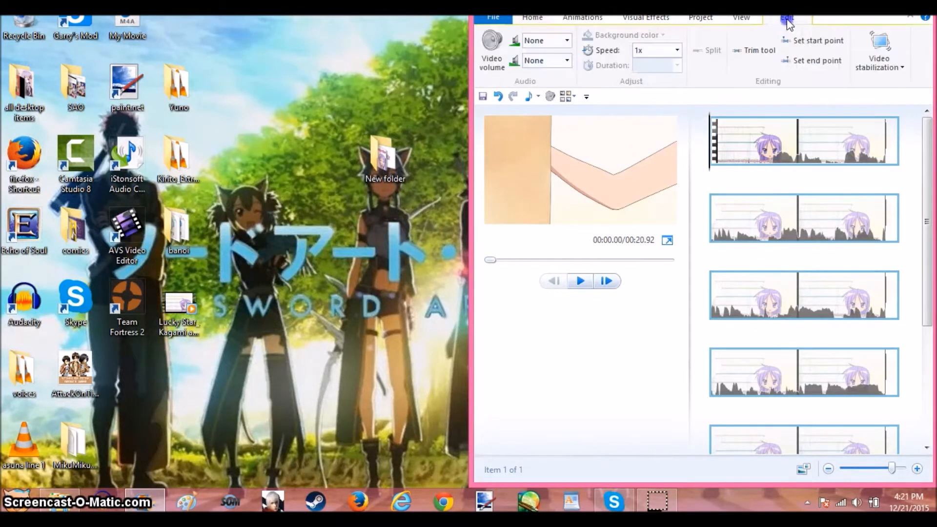
left_click(488, 56)
left_click_drag(523, 84, 498, 86)
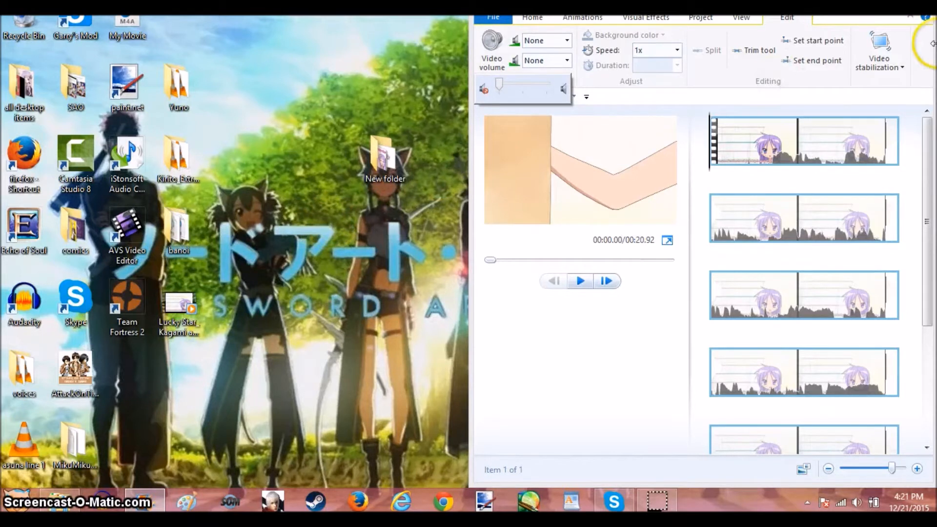
left_click(698, 19)
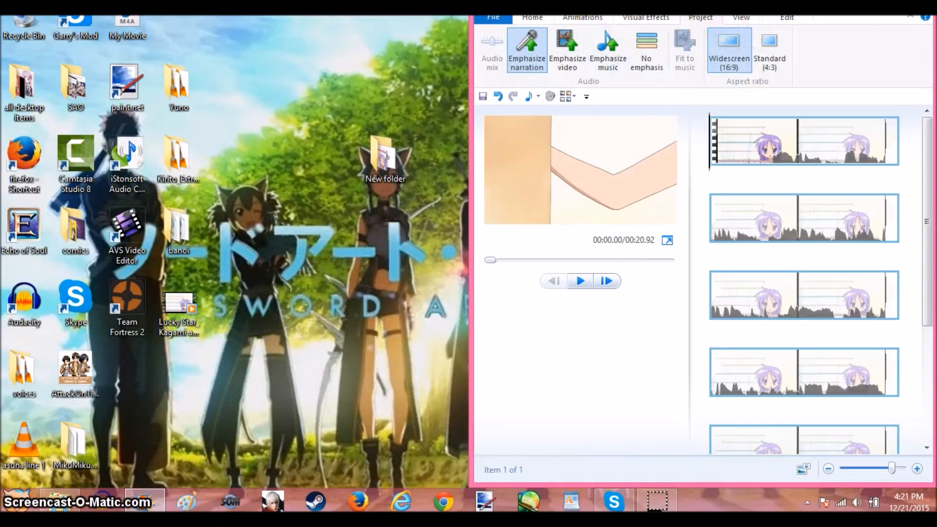
left_click(647, 18)
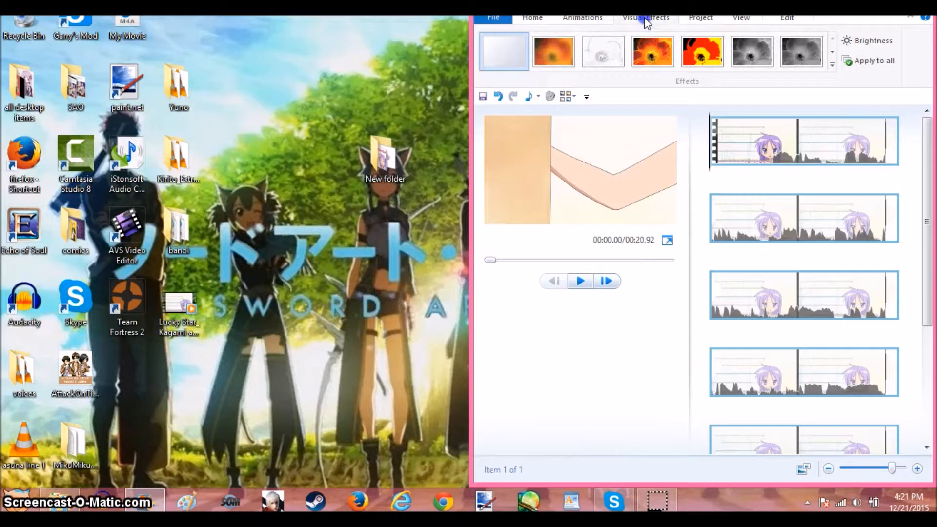
left_click(832, 67)
scroll(869, 105, "down", 3)
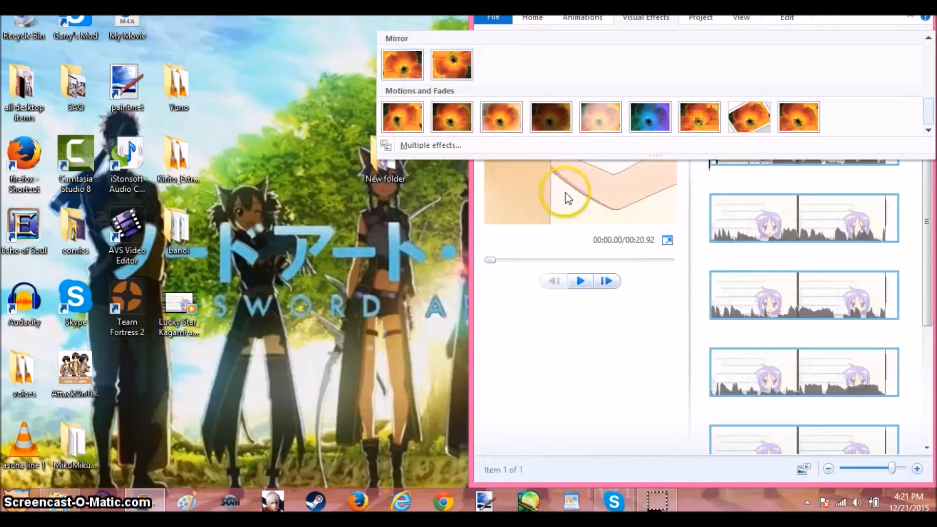
- Raise the Lucky Star clip's video volume to a middle level
left_click(791, 22)
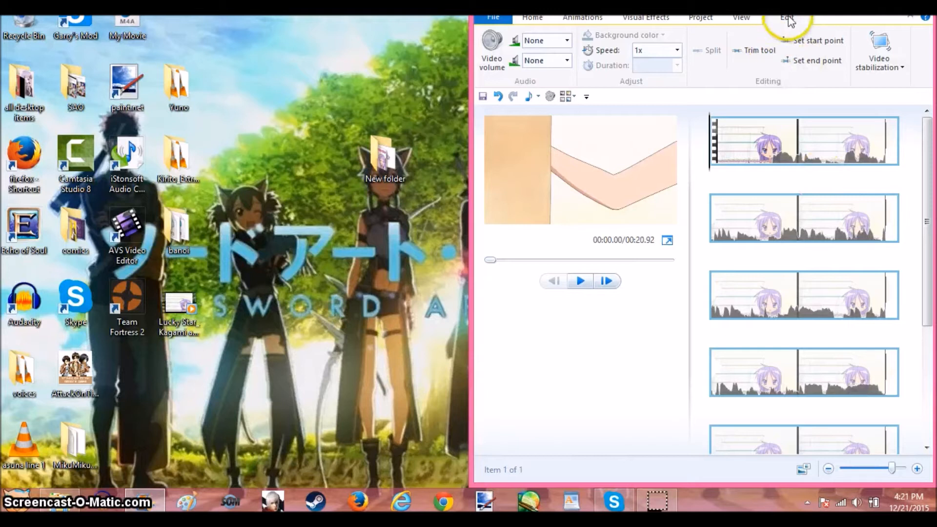
left_click(492, 49)
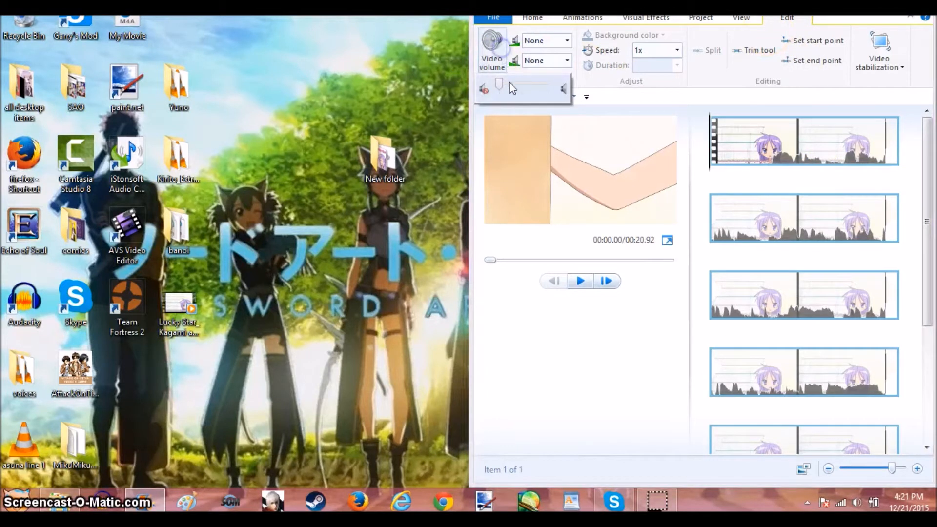
mouse_move(499, 83)
left_mouse_down()
mouse_move(527, 84)
mouse_move(515, 83)
left_mouse_up()
- Lower the computer's sound volume to 28
key("XF86AudioLowerVolume")
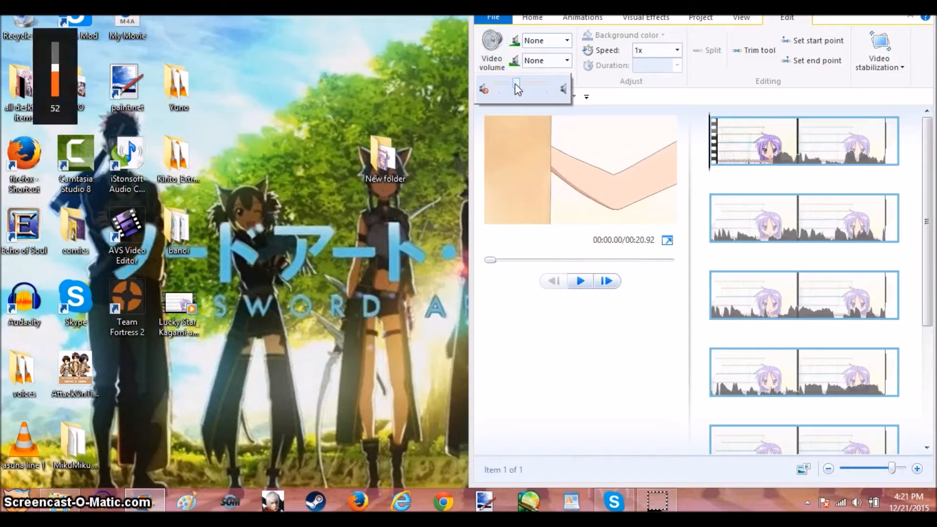
key("XF86AudioLowerVolume")
key("XF86AudioLowerVolume")
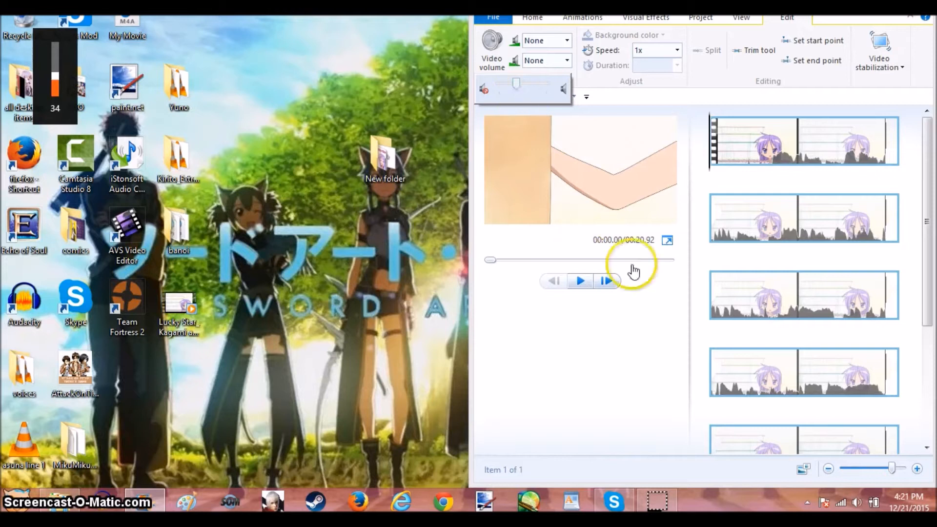
key("XF86AudioLowerVolume")
key("XF86AudioLowerVolume")
key("XF86AudioLowerVolume")
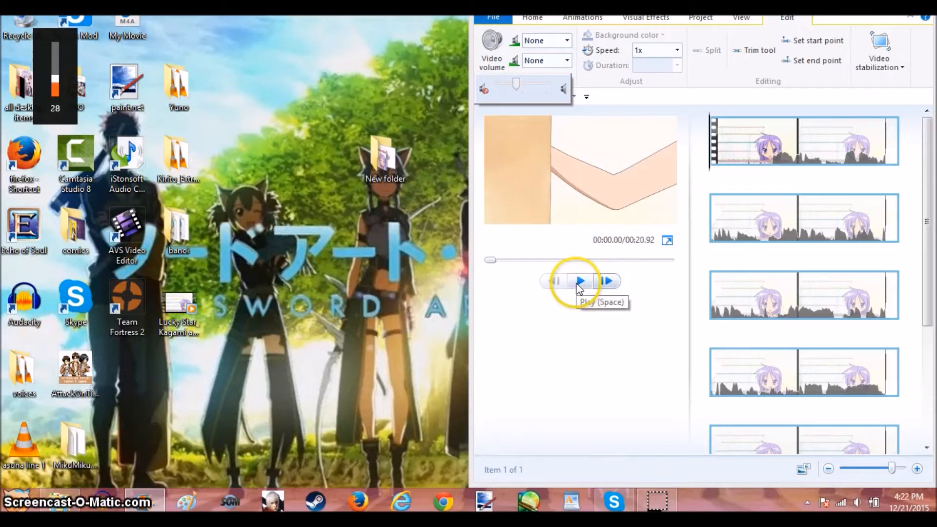
- Play the Lucky Star clip through in the preview, restart it, and pause at 00:01.20
left_click(579, 283)
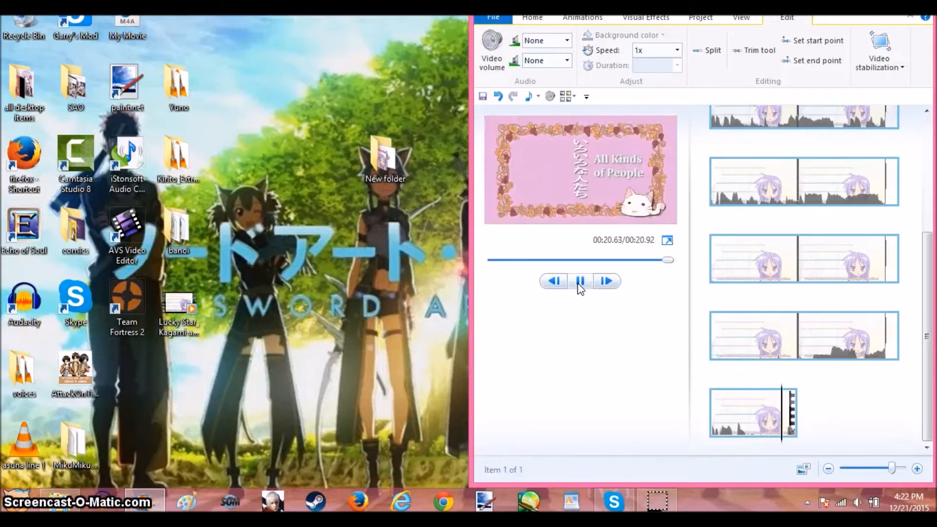
left_click(580, 281)
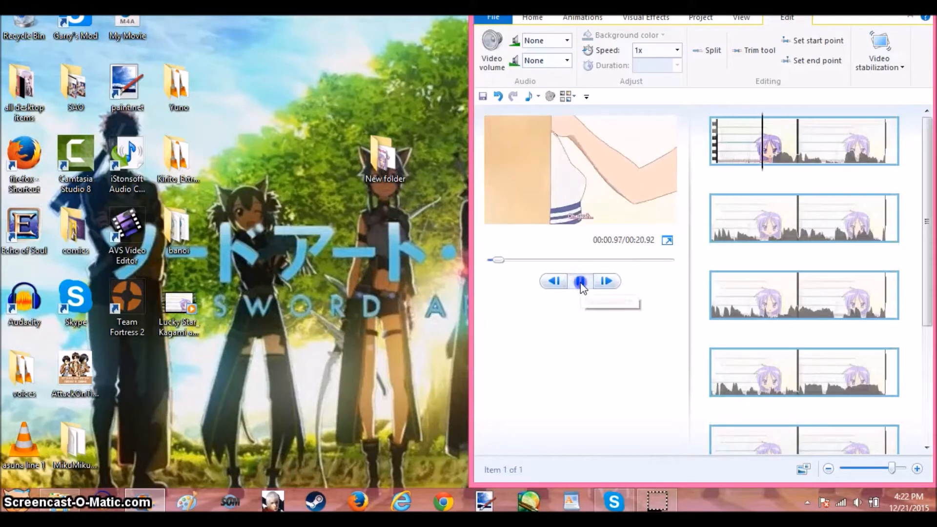
left_click(582, 279)
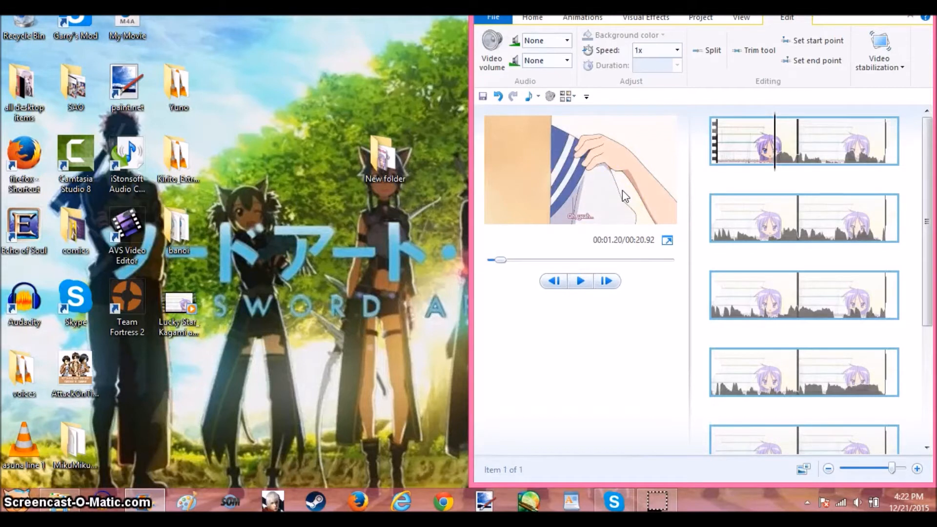
- Lower the computer's sound volume further and mute the Lucky Star clip's own audio
key("XF86AudioLowerVolume")
key("XF86AudioLowerVolume")
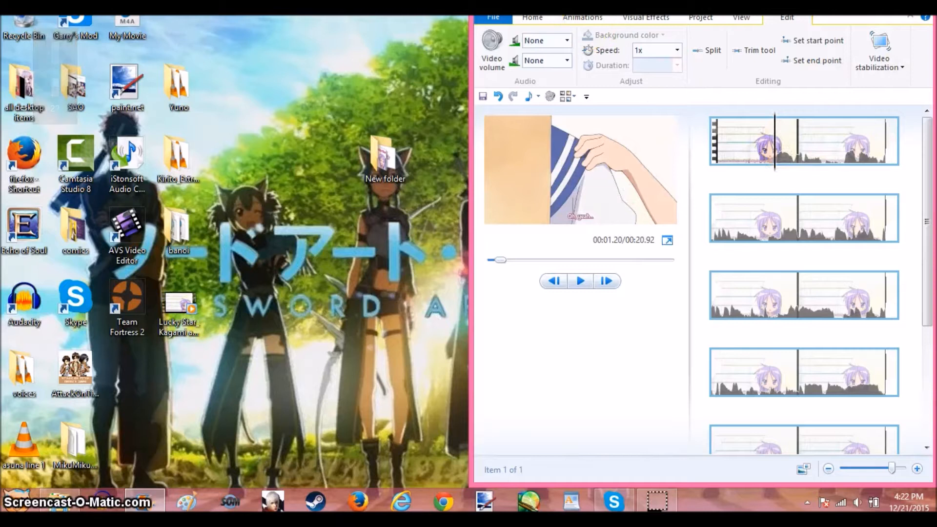
left_click(491, 51)
left_click_drag(517, 84, 482, 90)
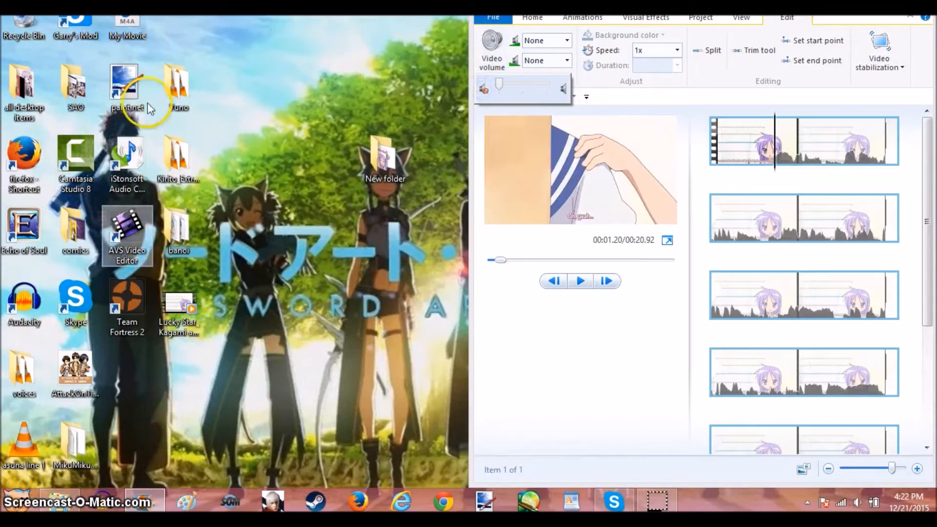
double_click(27, 321)
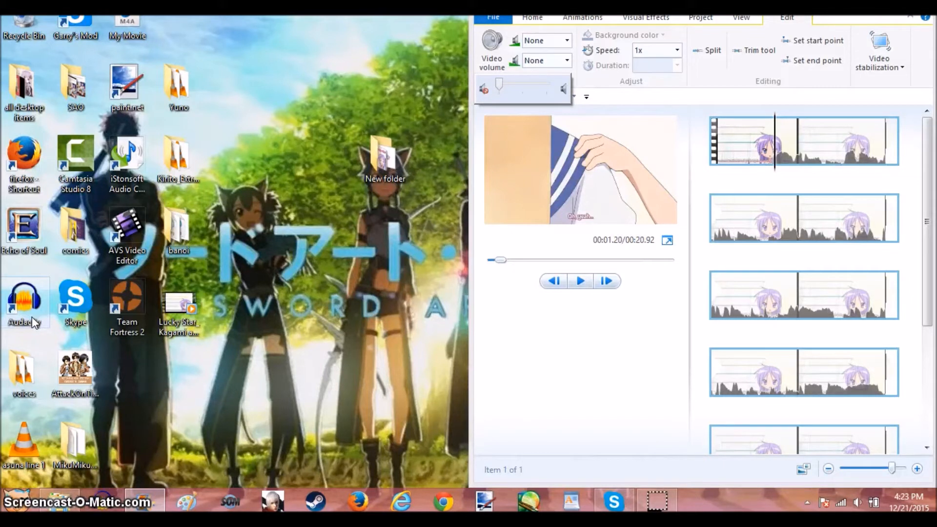
left_click(95, 314)
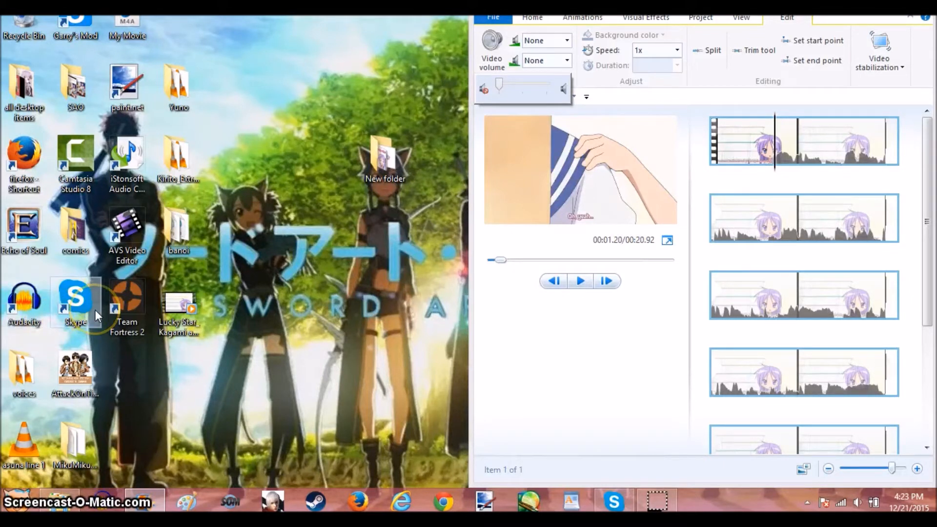
left_click(39, 317)
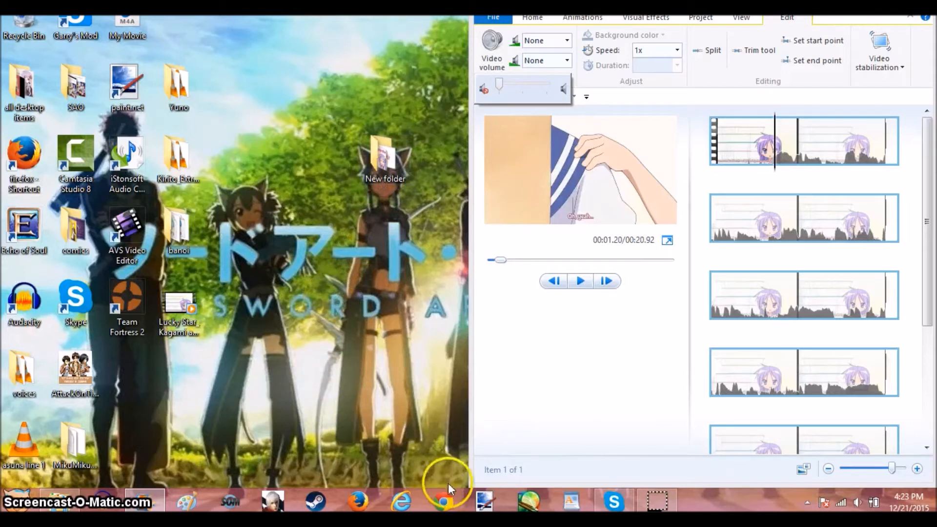
- Switch to Chrome, look over the Freesound.org home page, and minimize the browser
left_click(445, 501)
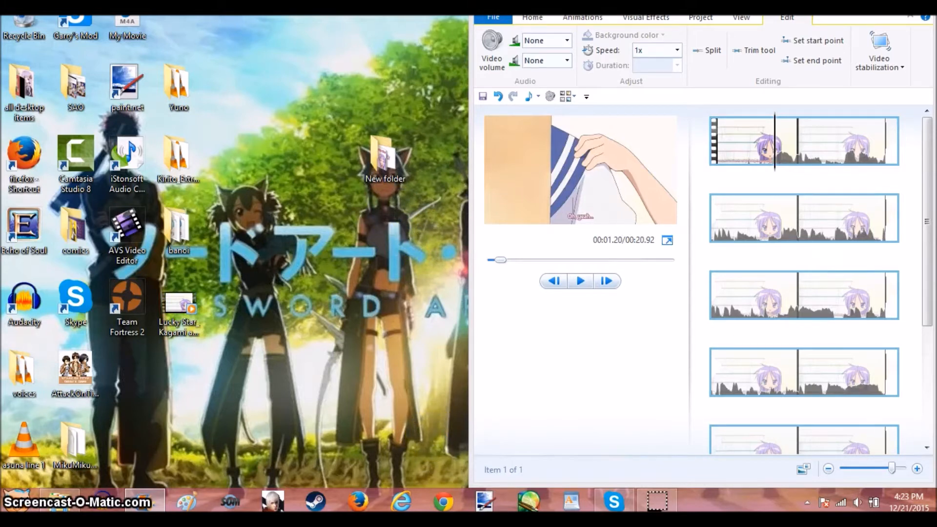
left_click(238, 44)
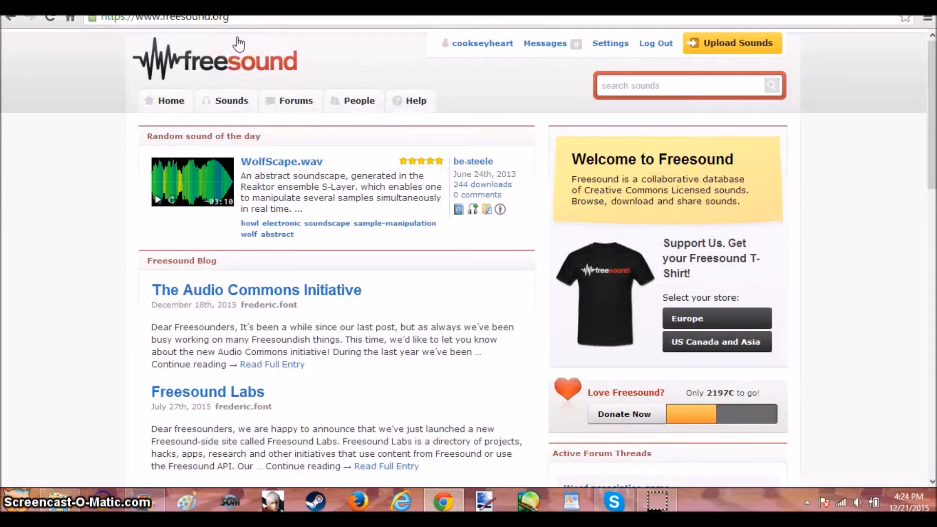
scroll(533, 130, "down", 6)
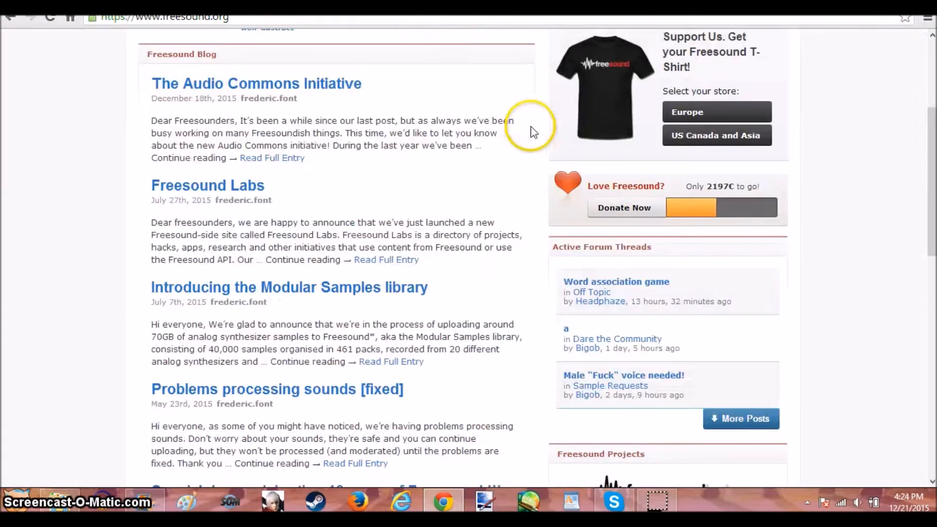
scroll(505, 201, "up", 6)
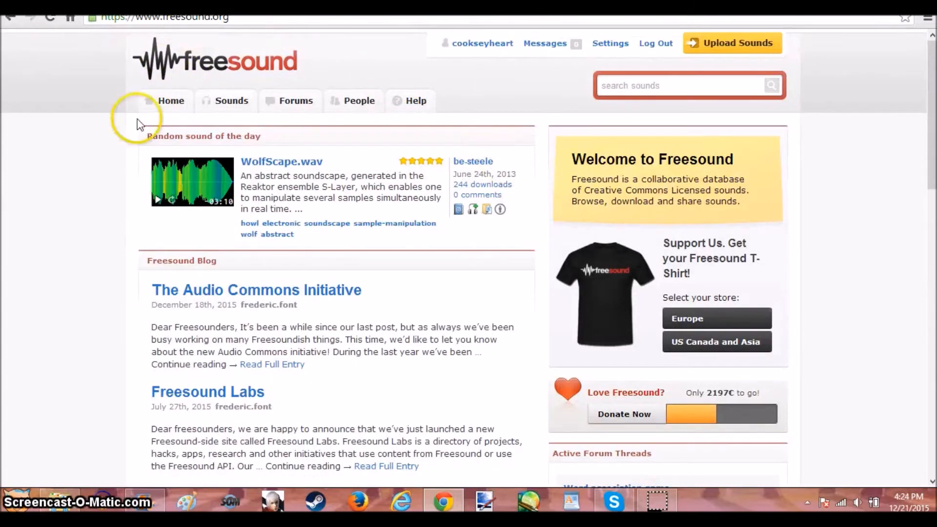
left_click_drag(552, 10, 422, 56)
scroll(516, 129, "down", 4)
scroll(516, 130, "up", 4)
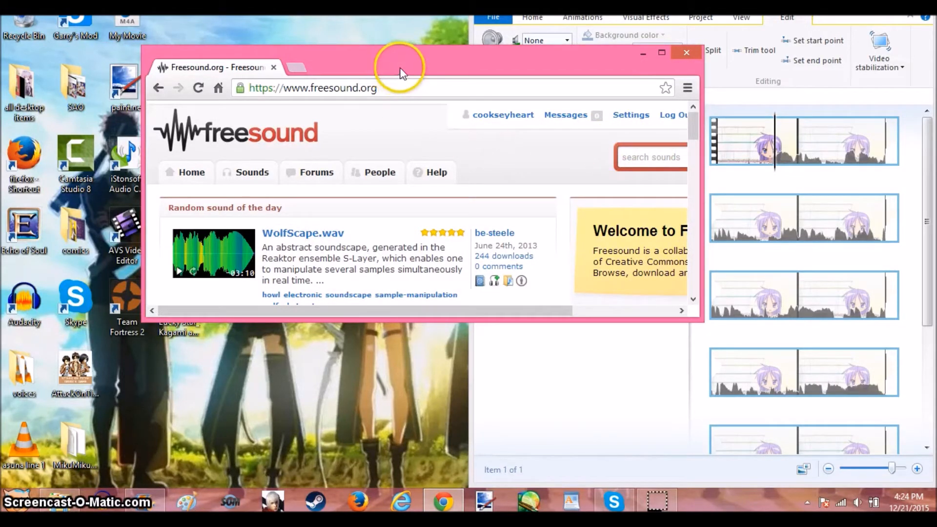
left_click_drag(397, 86, 396, 94)
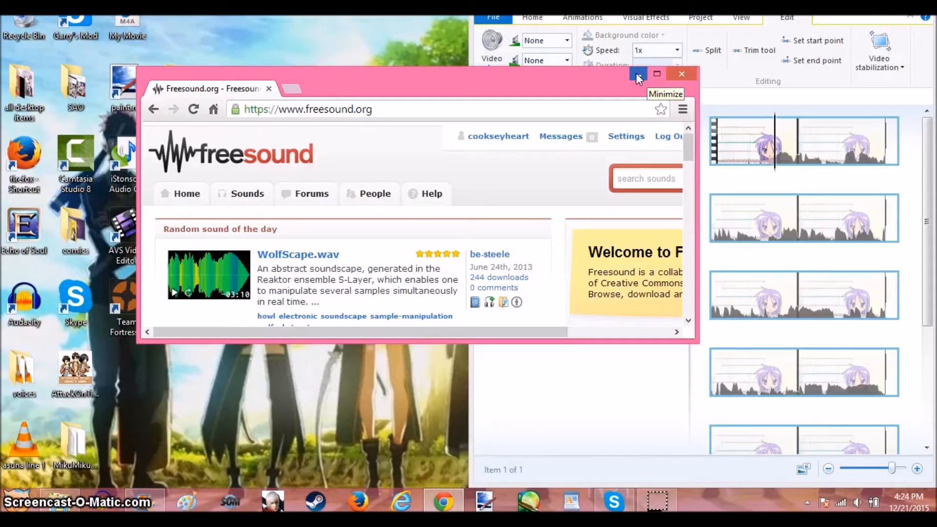
left_click(250, 195)
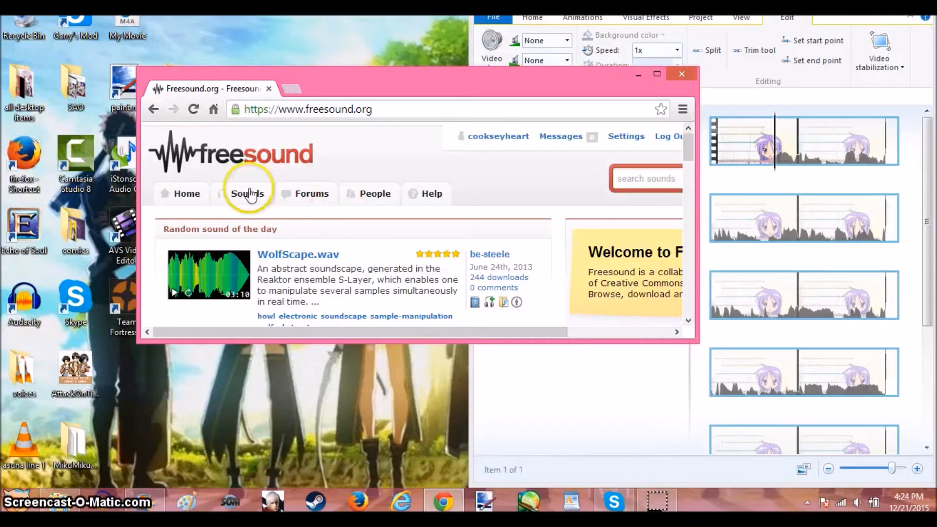
left_click(636, 74)
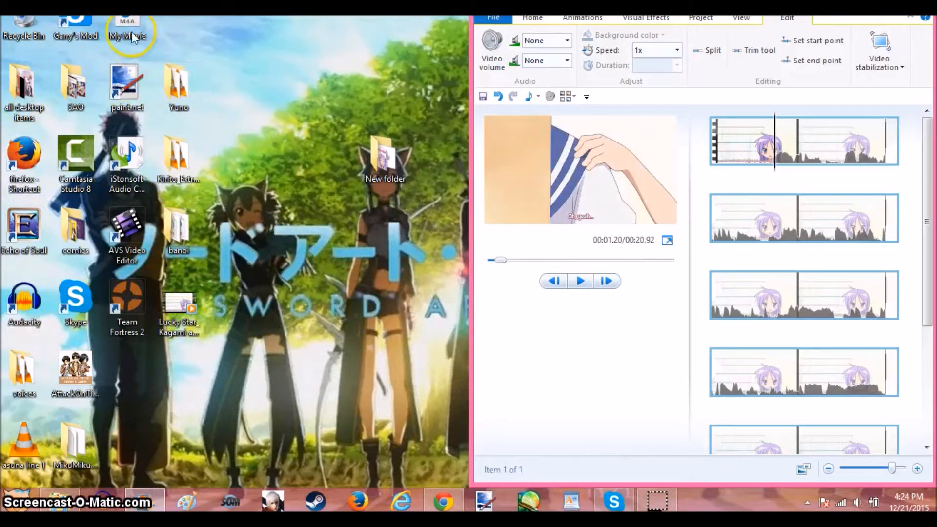
- Open the desktop folder named New folder and move its window away from the Movie Maker preview
left_click(127, 308)
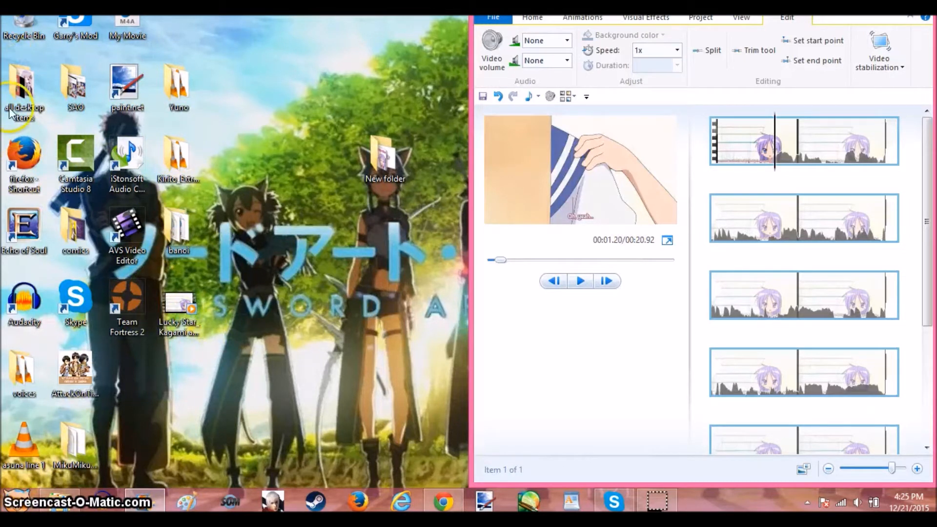
left_click(386, 166)
double_click(386, 166)
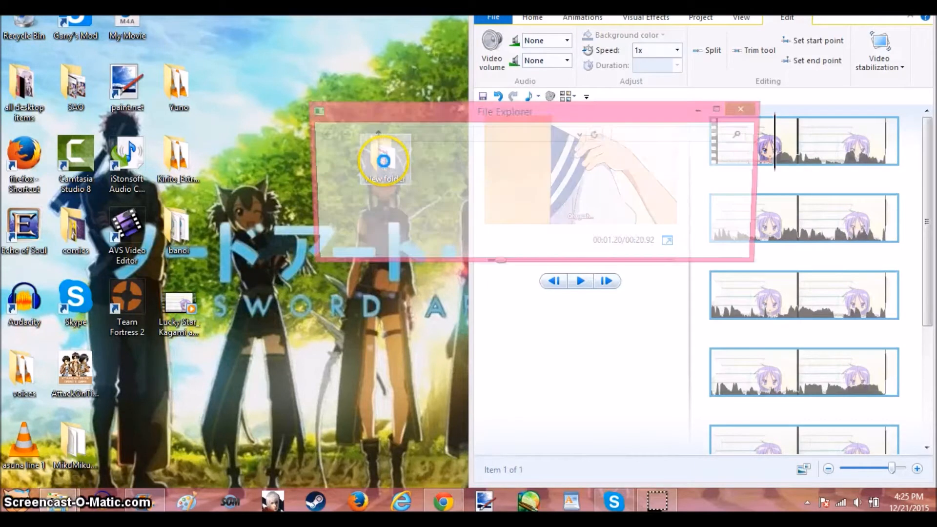
left_click(523, 110)
left_click_drag(524, 122, 254, 41)
- Look through the folder's files and add the recording Untitled 028 as audio at the start of the Lucky Star timeline
scroll(290, 130, "down", 2)
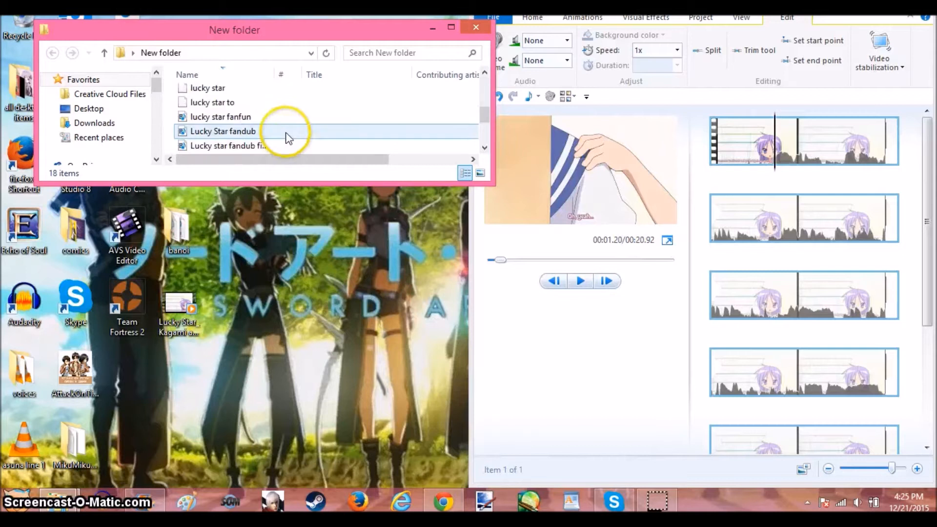
scroll(288, 138, "up", 1)
scroll(288, 138, "down", 3)
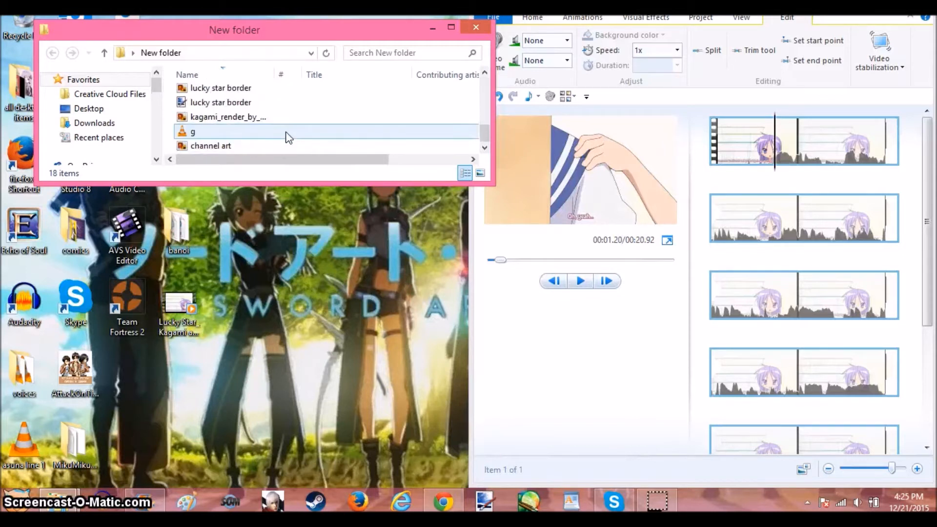
scroll(268, 126, "up", 4)
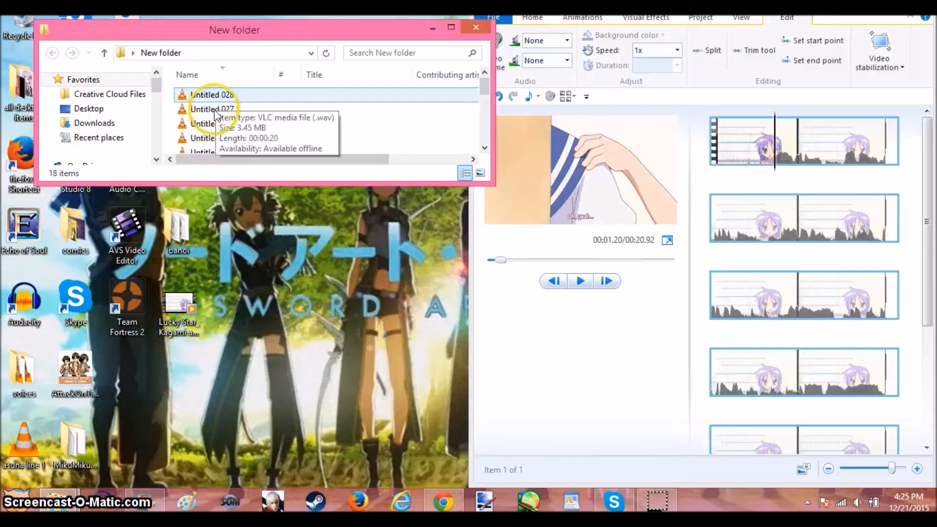
scroll(219, 105, "down", 2)
scroll(221, 112, "up", 2)
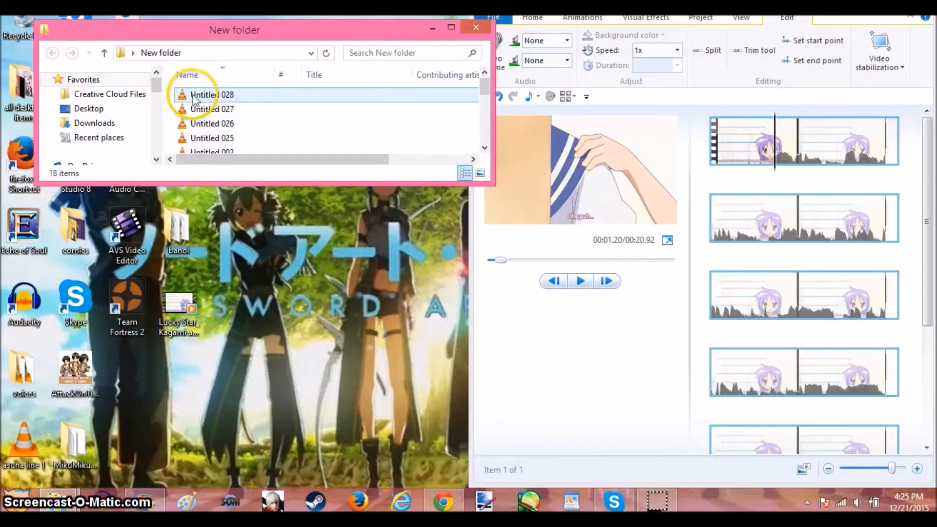
left_click_drag(200, 97, 708, 178)
left_click(704, 169)
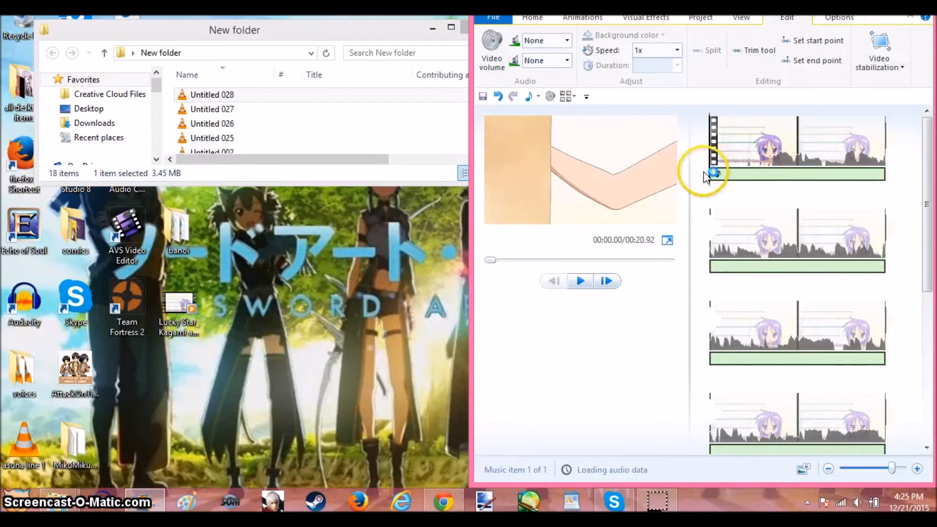
- Play the opening of the project with the added audio, pause it, and return the playhead to 00:00.00
left_click(581, 281)
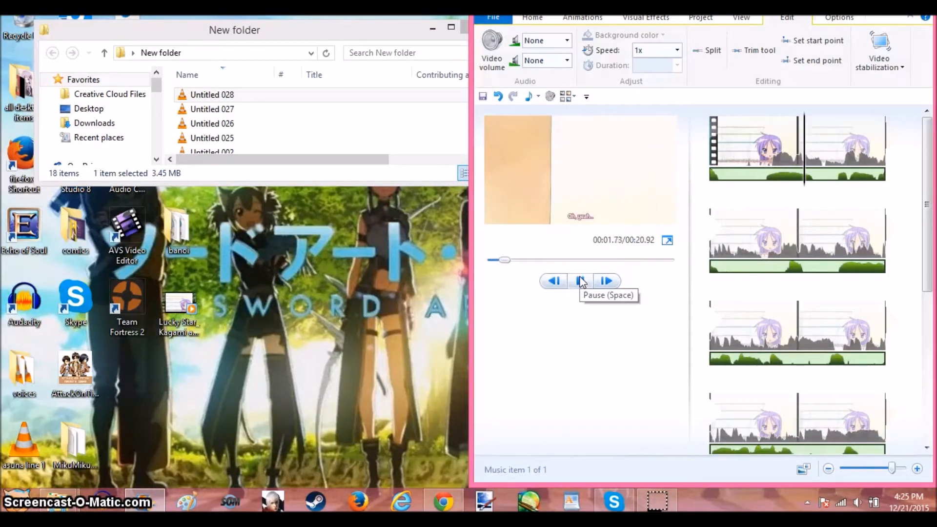
left_click(581, 282)
left_click(721, 187)
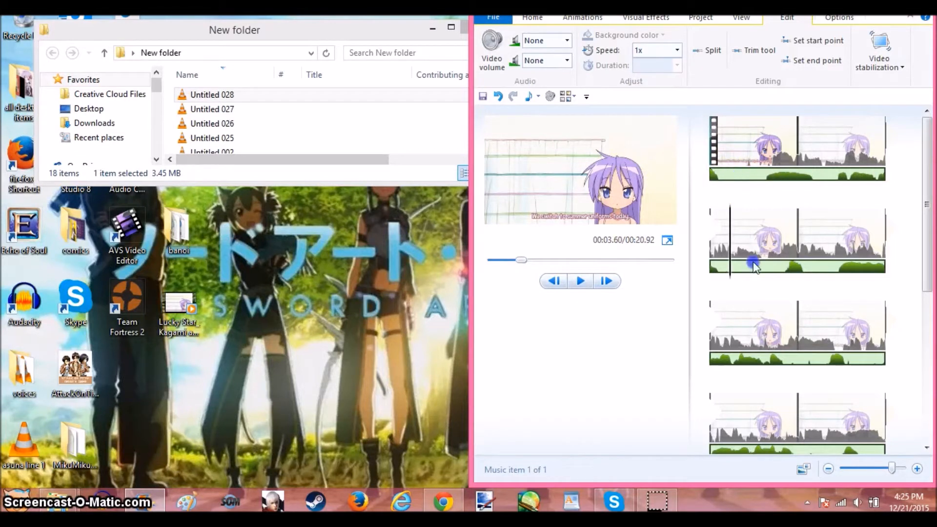
left_click(711, 178)
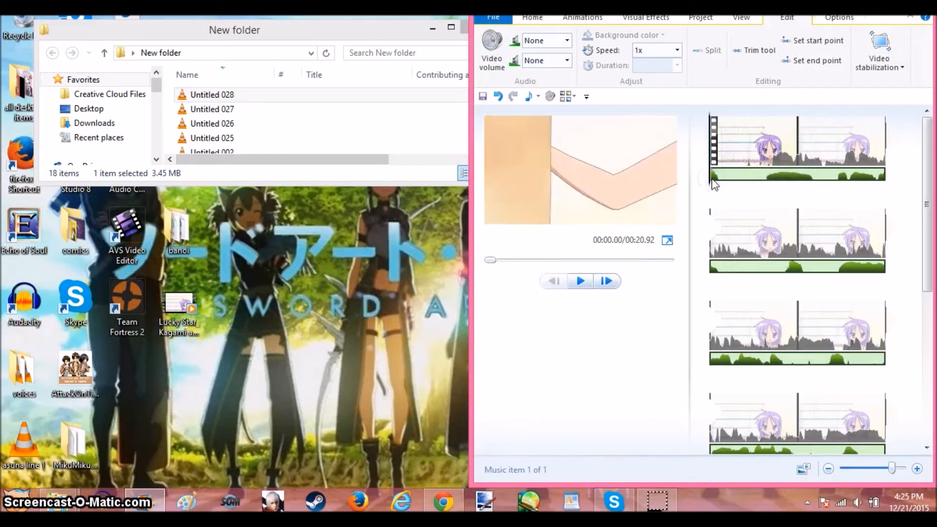
- Raise the computer's sound volume to 38, replay the project from the start, and pause at 00:04.00
key("XF86AudioLowerVolume")
key("XF86AudioRaiseVolume")
key("XF86AudioRaiseVolume")
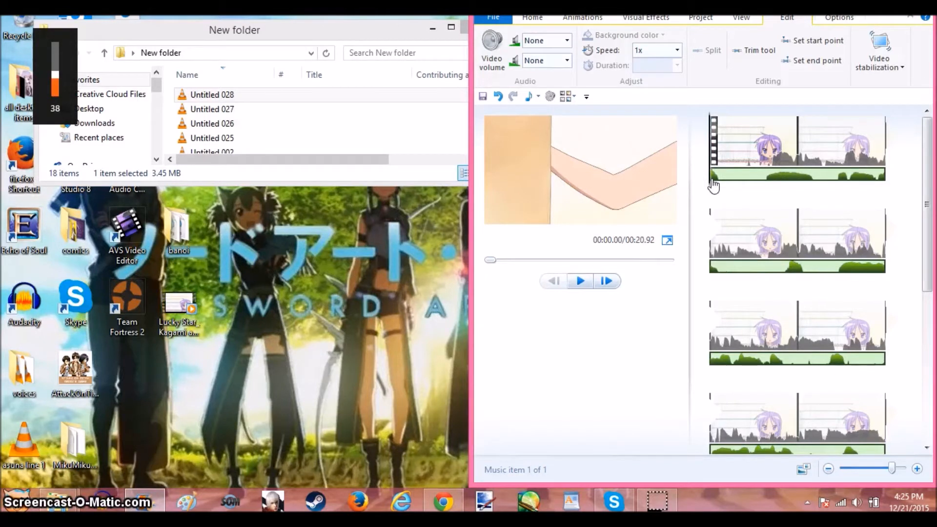
left_click(587, 276)
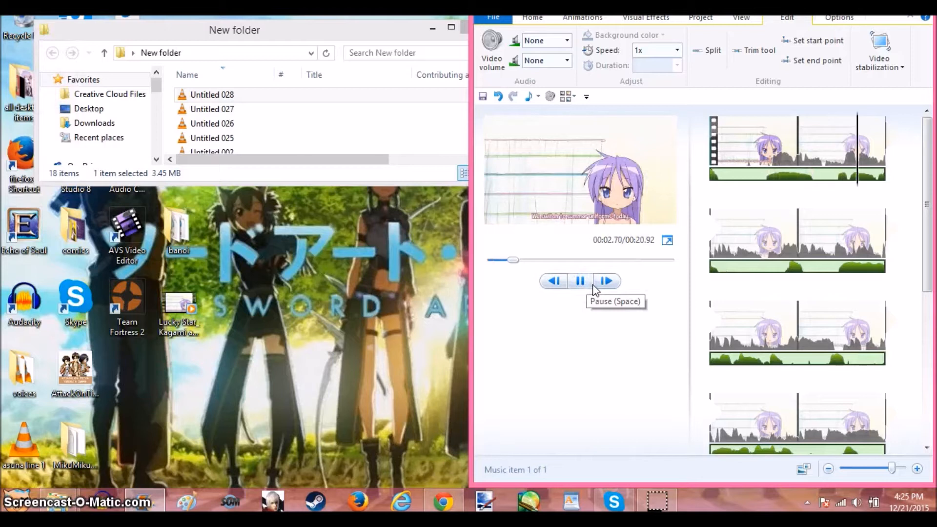
left_click(580, 282)
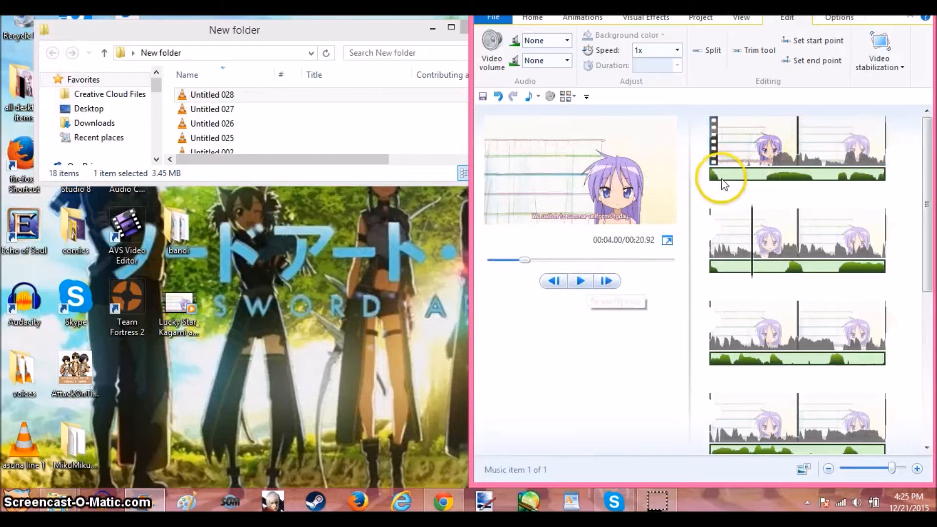
- Play the added audio from its stretch in the second timeline row and pause at 00:08.33
left_click(729, 167)
mouse_move(730, 168)
left_mouse_down()
mouse_move(731, 156)
mouse_move(731, 171)
left_mouse_up()
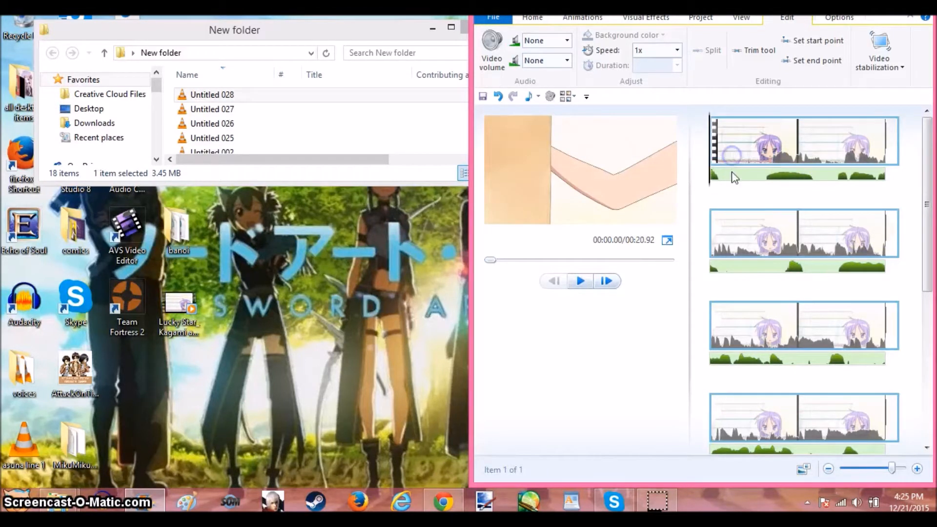
left_click(756, 269)
left_click(580, 282)
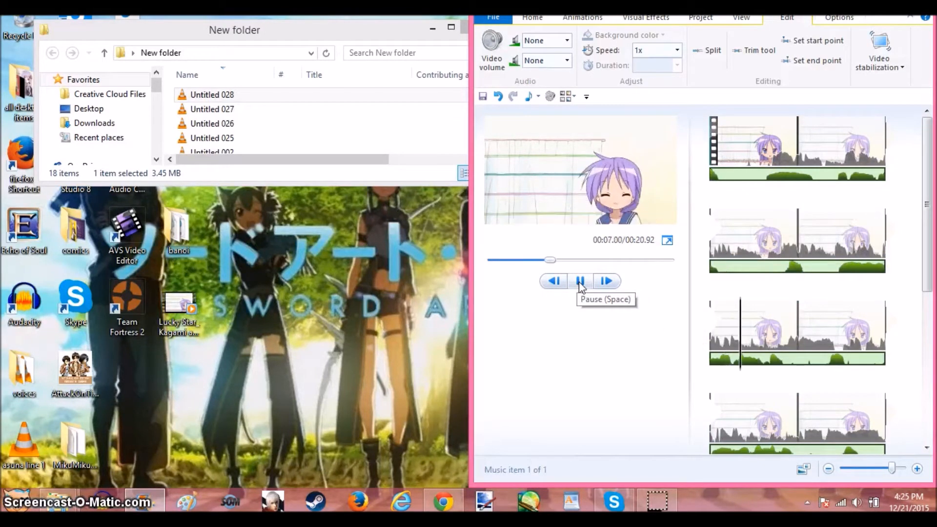
left_click(580, 281)
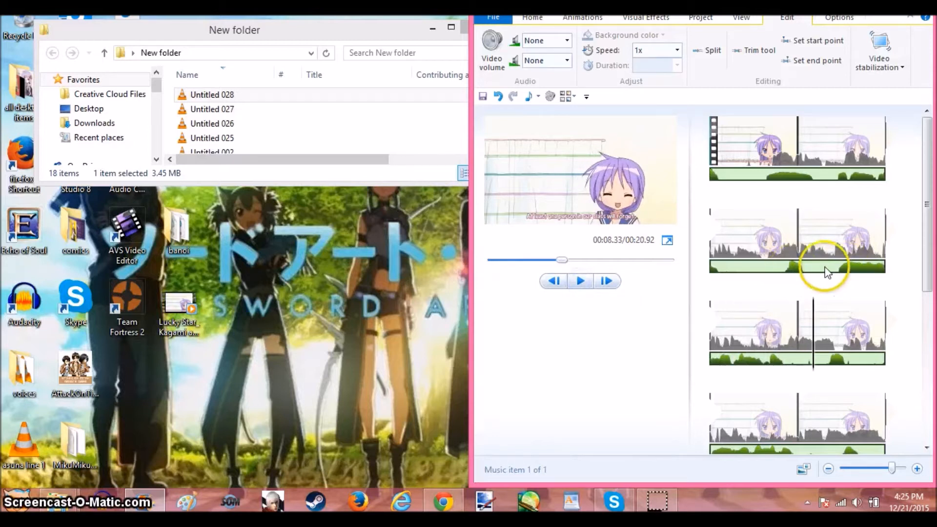
- Split the Untitled 028 audio at 00:04.37
left_click(775, 270)
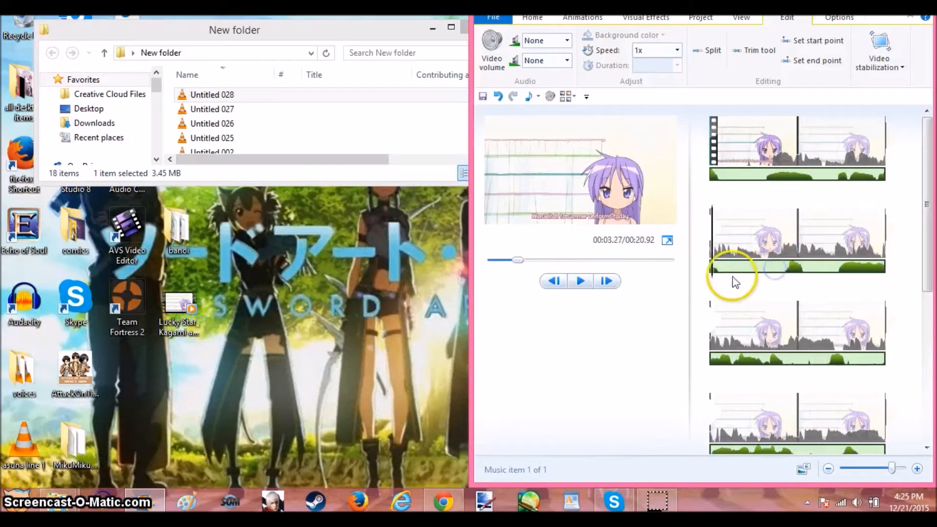
left_click(732, 273)
left_click_drag(732, 276, 778, 282)
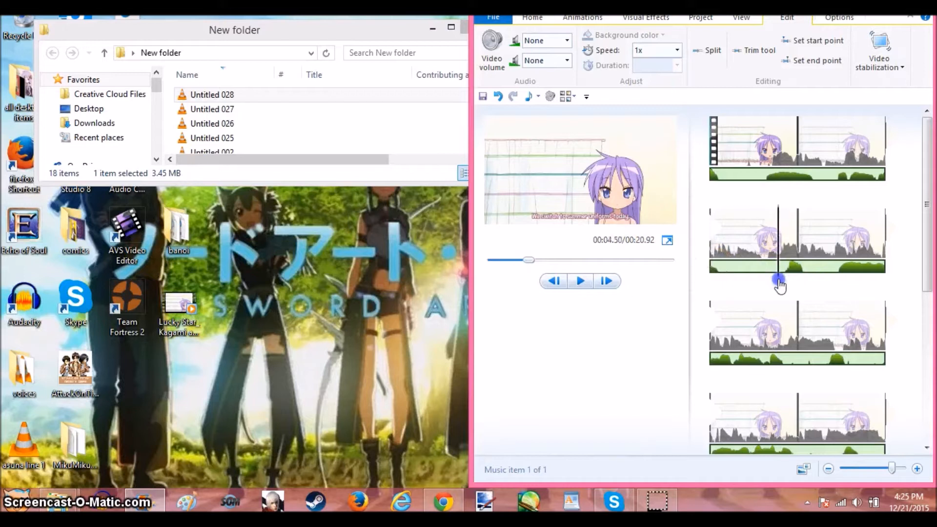
right_click(771, 278)
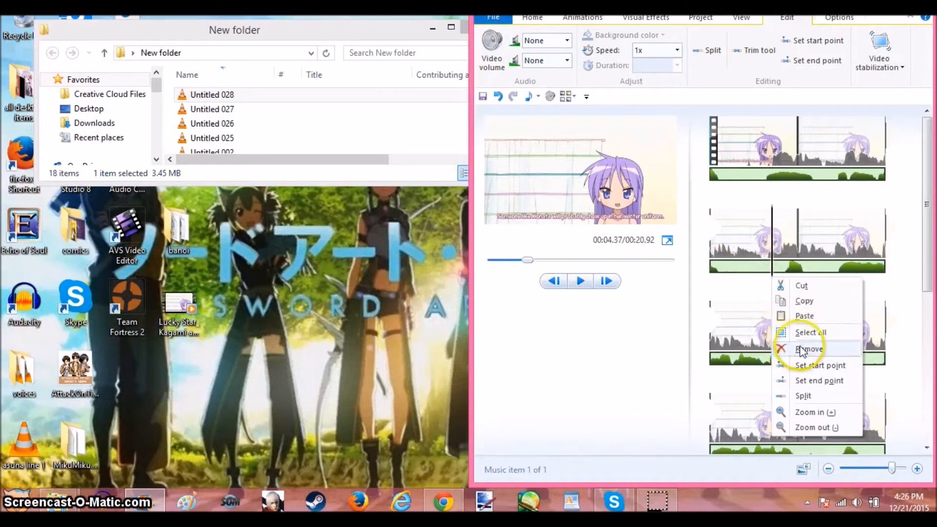
left_click(816, 396)
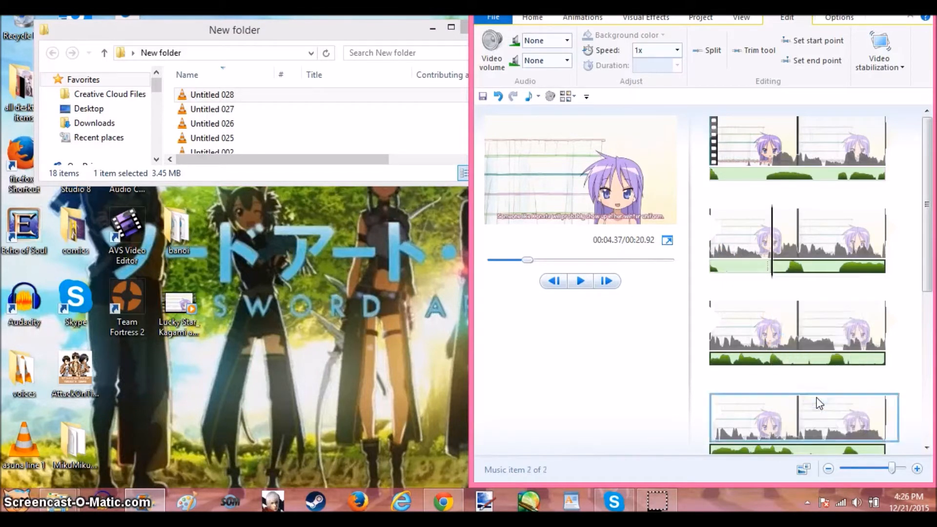
- Remove the audio segment before the split and move the remaining audio to start at about 00:17.30
right_click(775, 165)
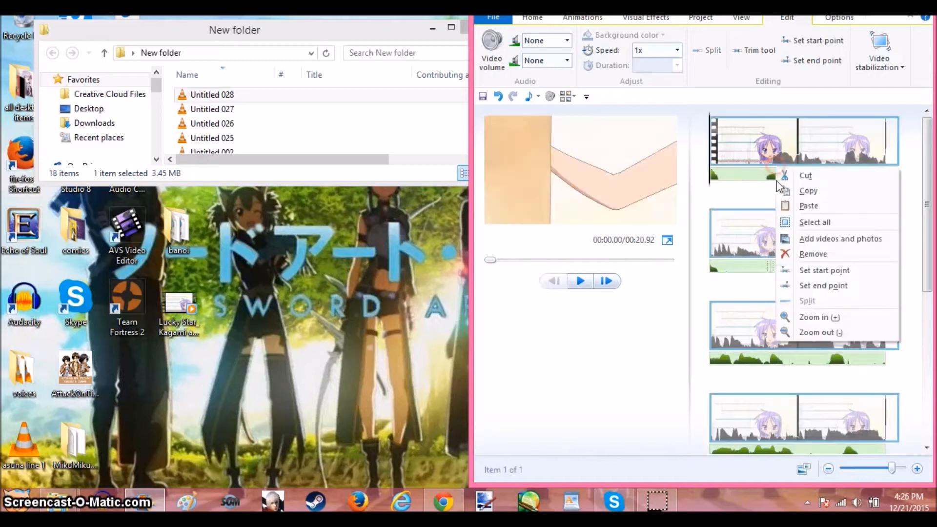
left_click(756, 181)
right_click(756, 181)
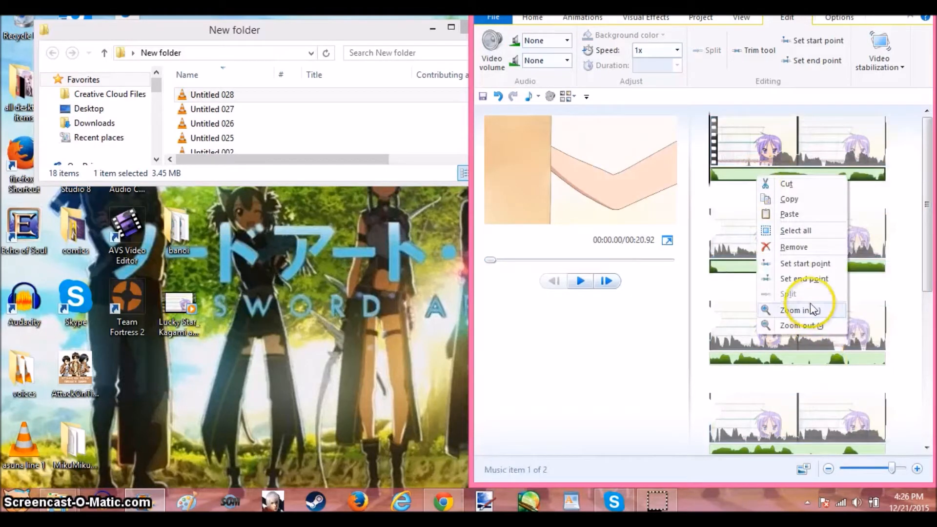
left_click(794, 247)
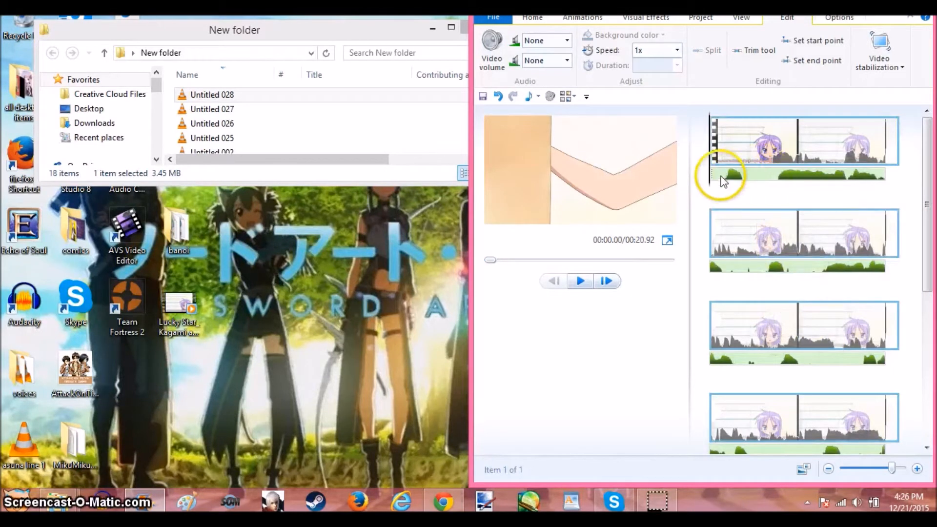
left_click_drag(731, 182, 791, 339)
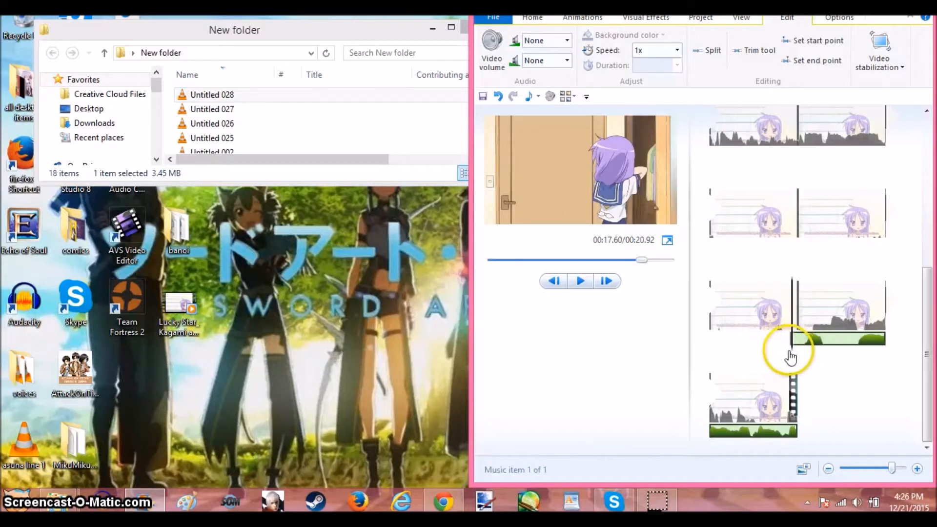
left_click_drag(810, 336, 778, 339)
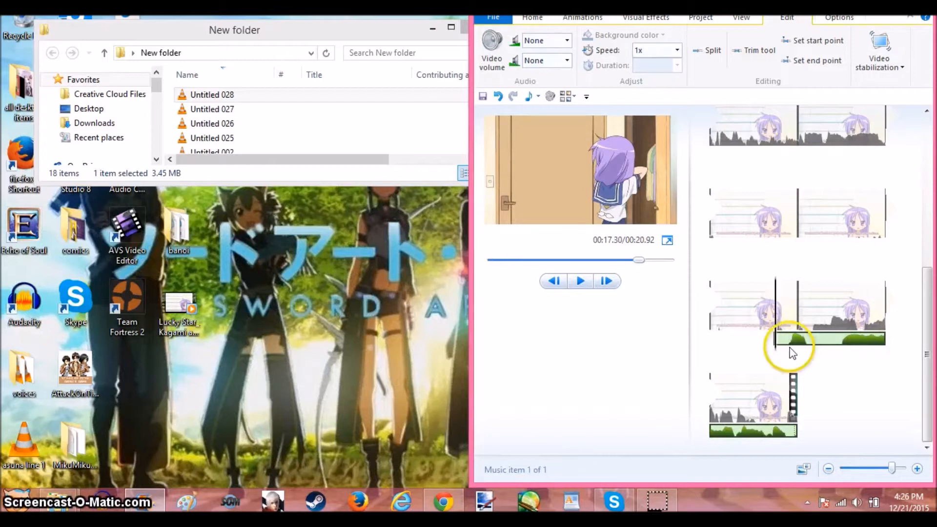
- Split the moved audio at 00:18.10 and shift its first piece to start at about 00:15.07
left_click(819, 344)
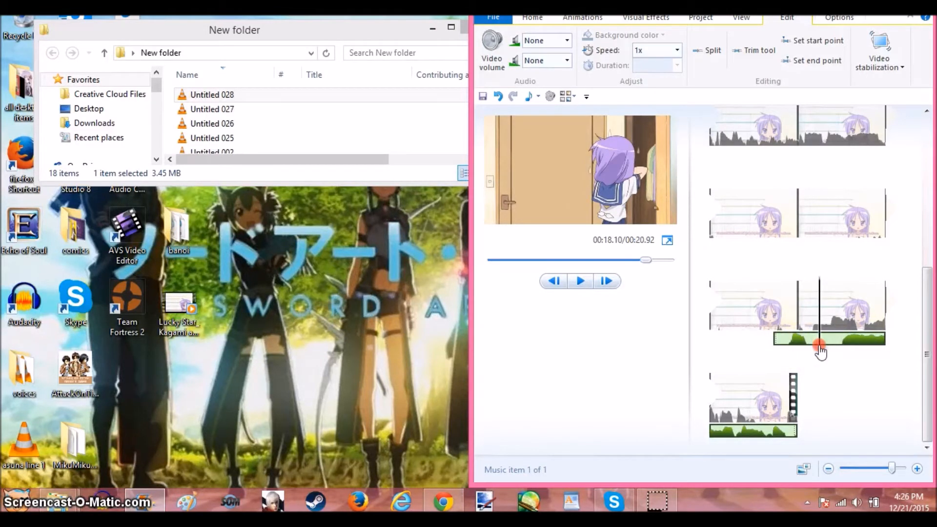
right_click(819, 345)
left_click(851, 321)
left_click_drag(816, 339, 829, 246)
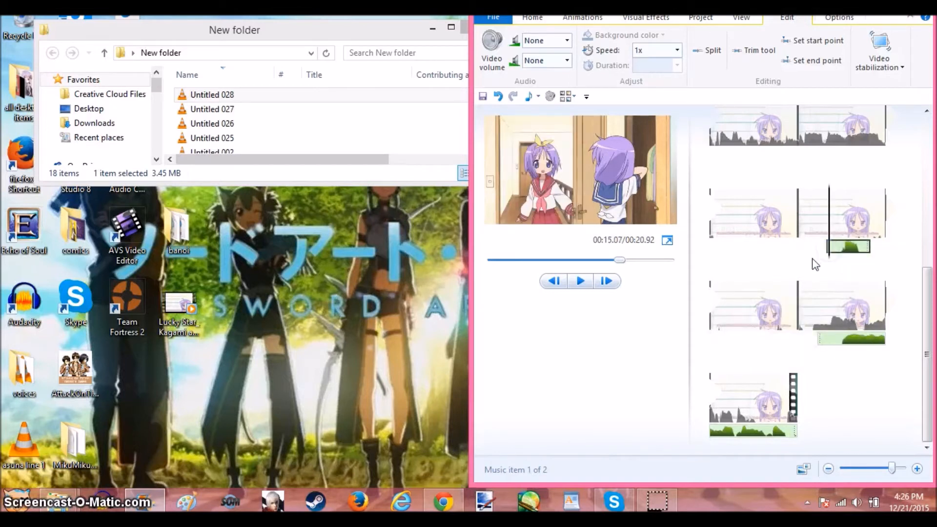
- Play the project from 00:15.07 to check the two audio pieces and pause at 00:20.87
left_click(881, 252)
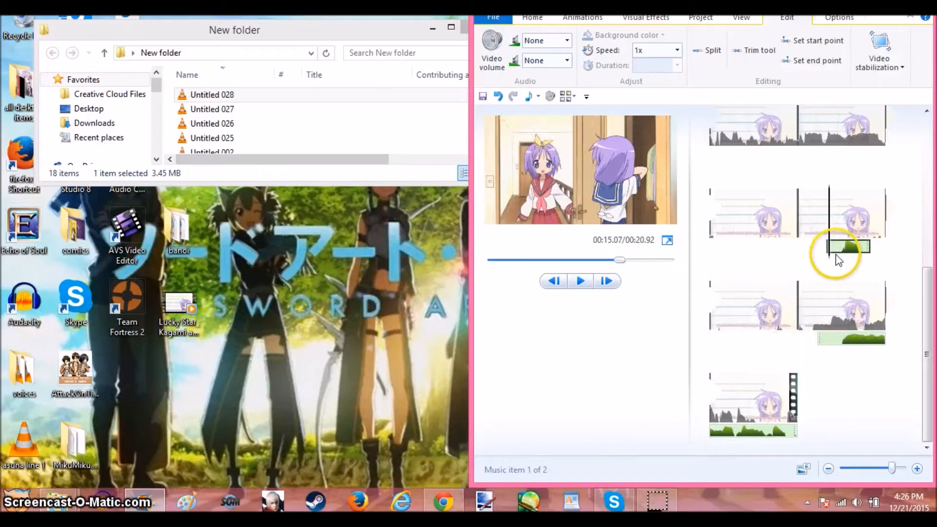
left_click(580, 280)
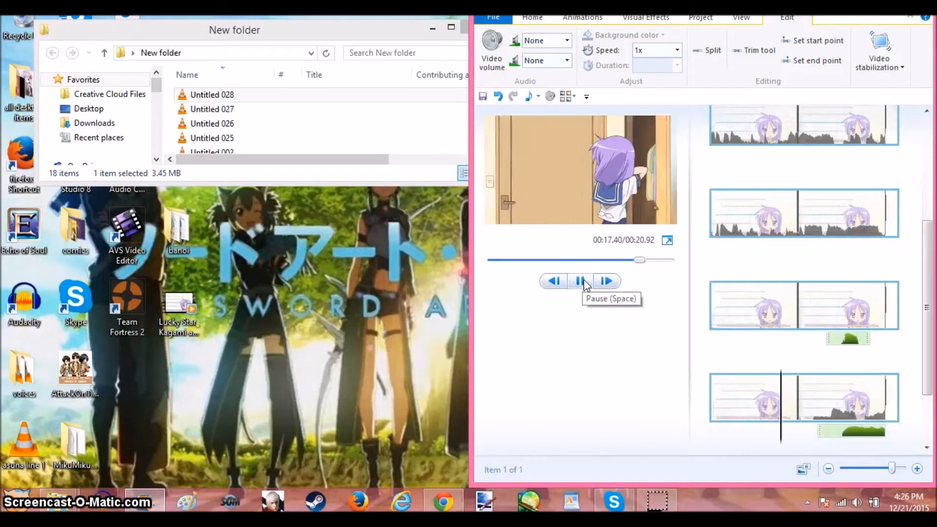
left_click(594, 282)
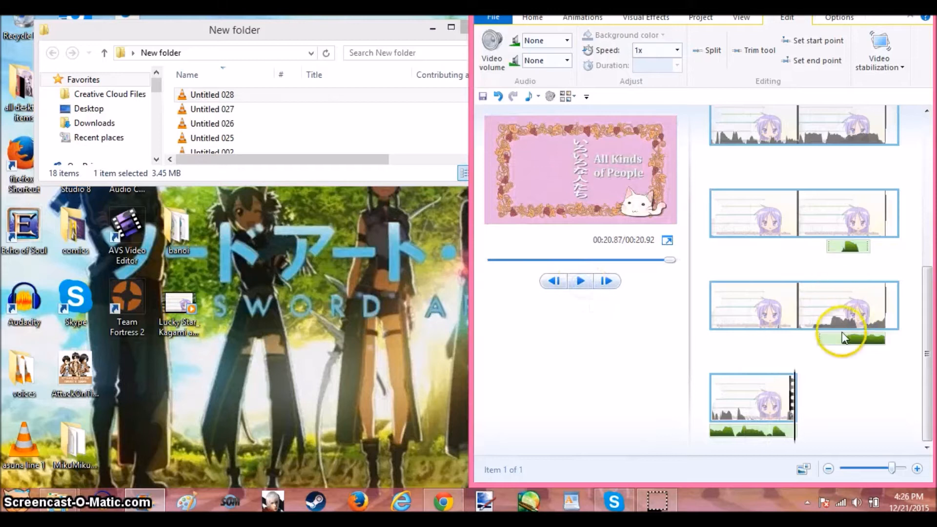
- Move the second audio piece slightly earlier on the timeline and play the project to its end
left_click_drag(831, 341, 792, 331)
left_click(582, 282)
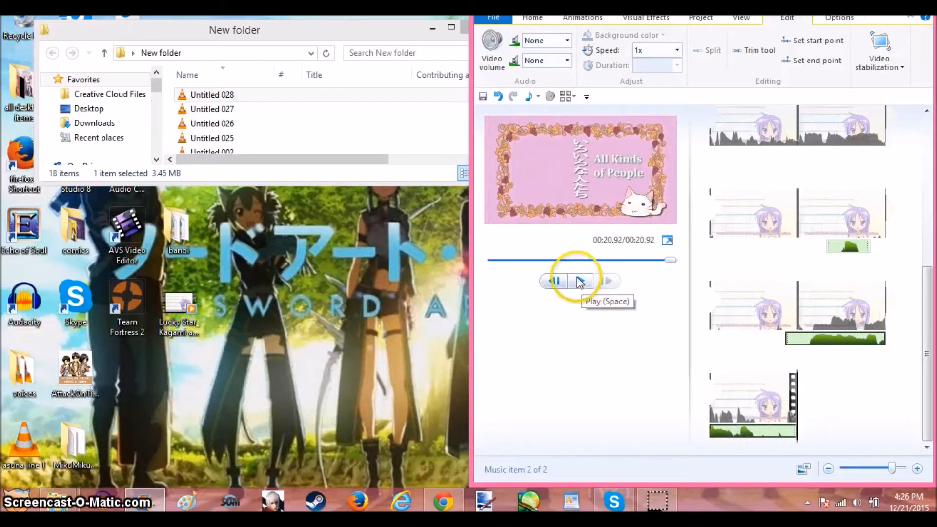
- Return the playhead to 00:00.00 and copy the recording Untitled 027 in New folder
left_click_drag(929, 341, 923, 147)
left_click(717, 172)
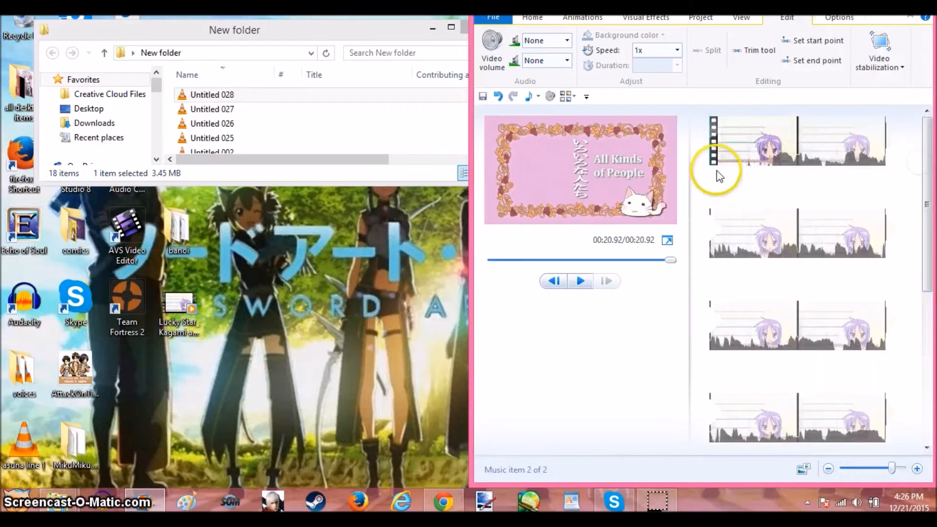
left_click(233, 111)
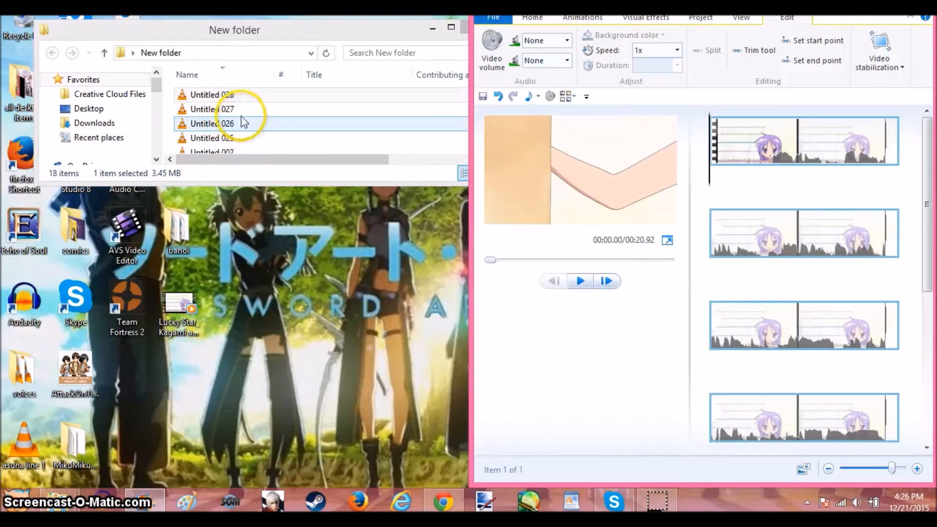
right_click(235, 112)
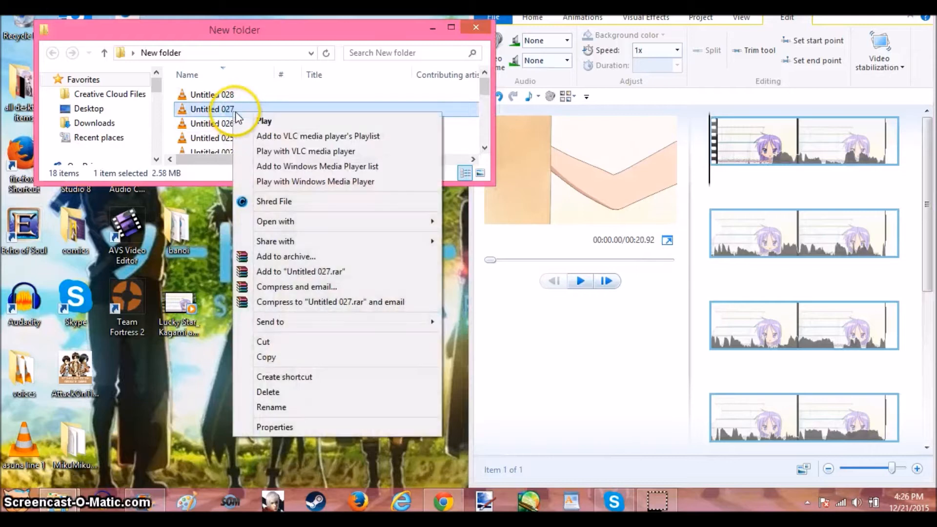
left_click(295, 357)
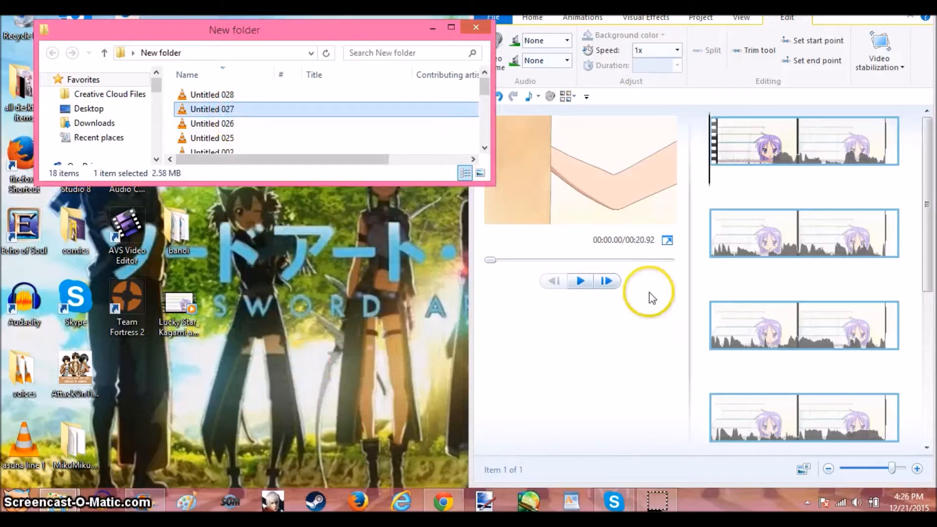
- Paste the copied recording at the start of the timeline and play it up to 00:11.67 to check it
right_click(710, 182)
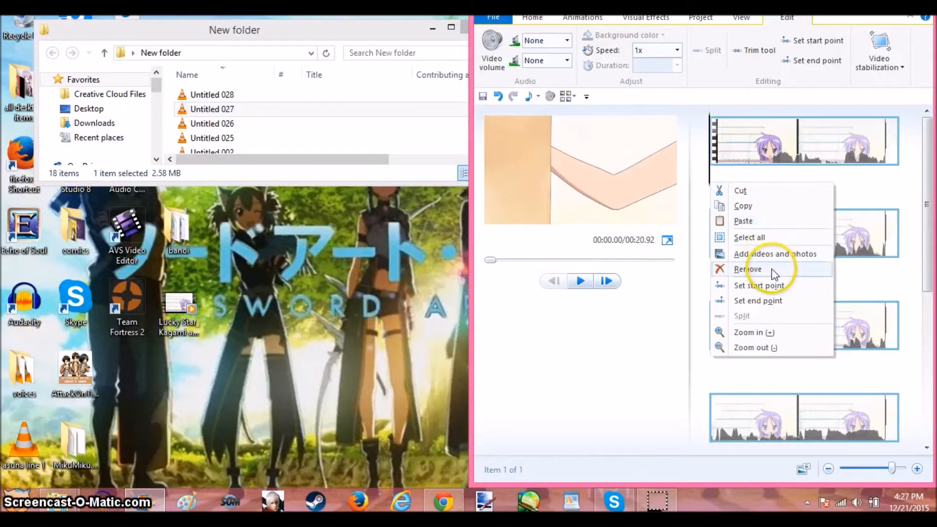
left_click(742, 221)
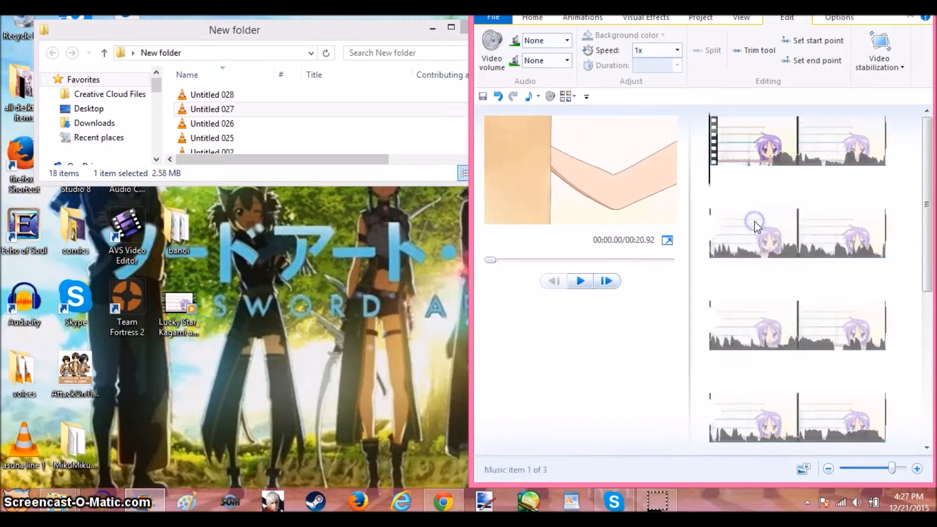
left_click(580, 281)
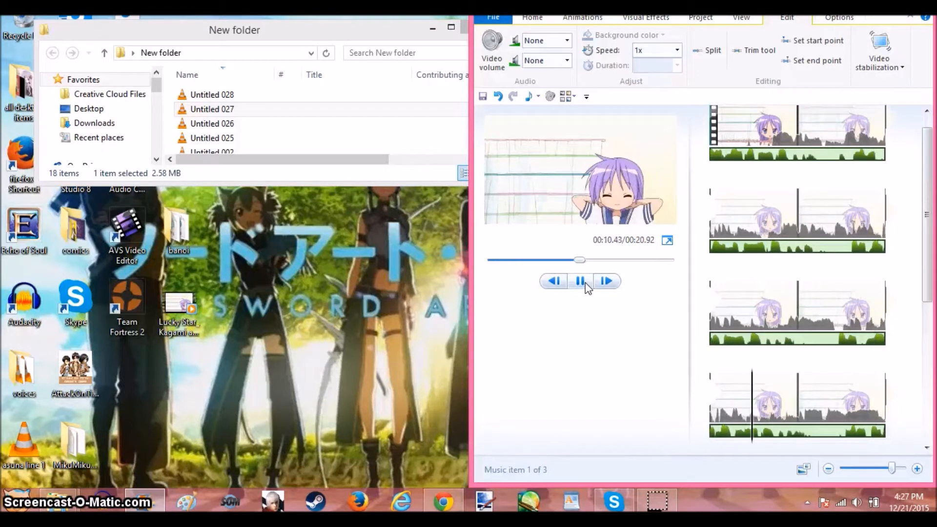
left_click(585, 284)
left_click(832, 151)
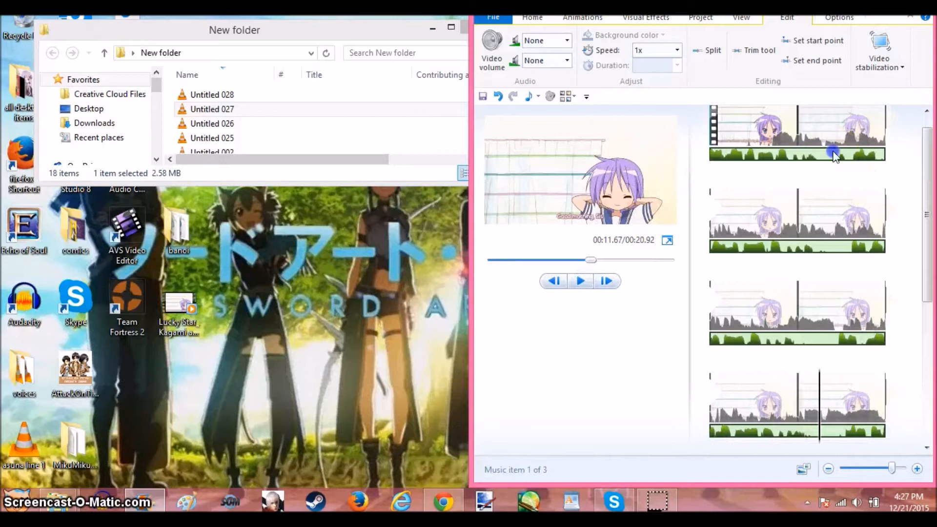
- Split the pasted recording at 00:02.10 and remove the part after the split
left_click_drag(709, 188, 824, 188)
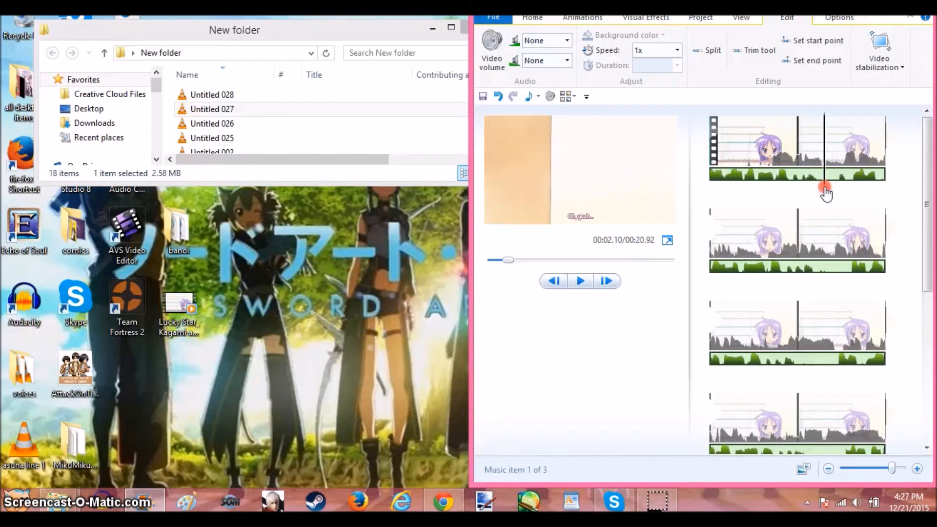
right_click(824, 191)
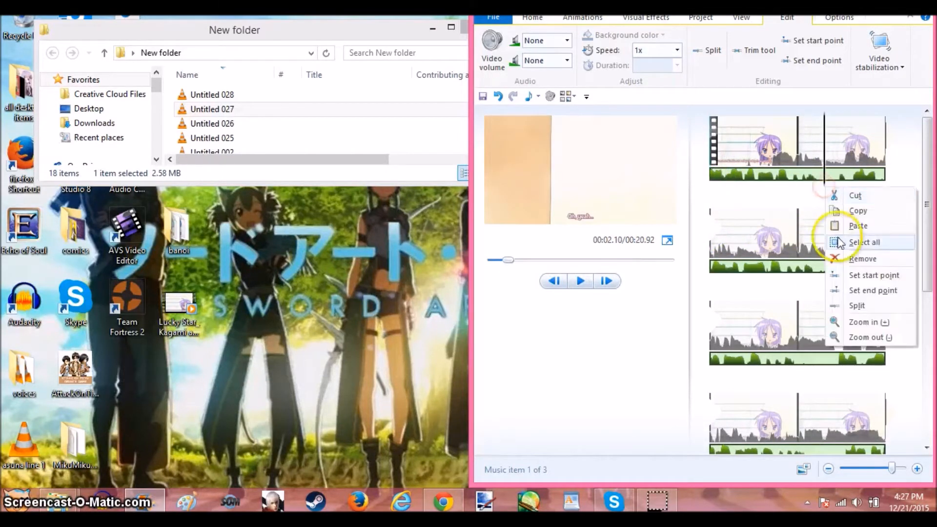
left_click(858, 305)
right_click(851, 177)
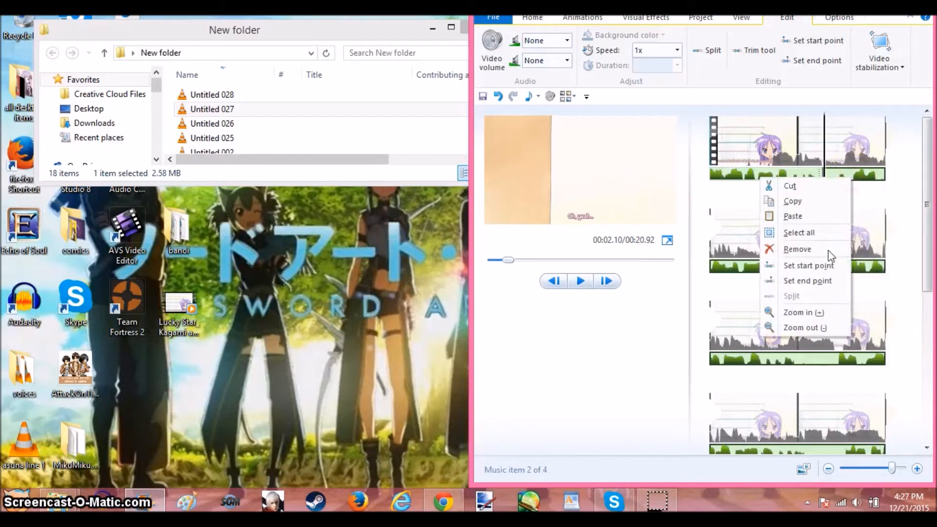
left_click(797, 250)
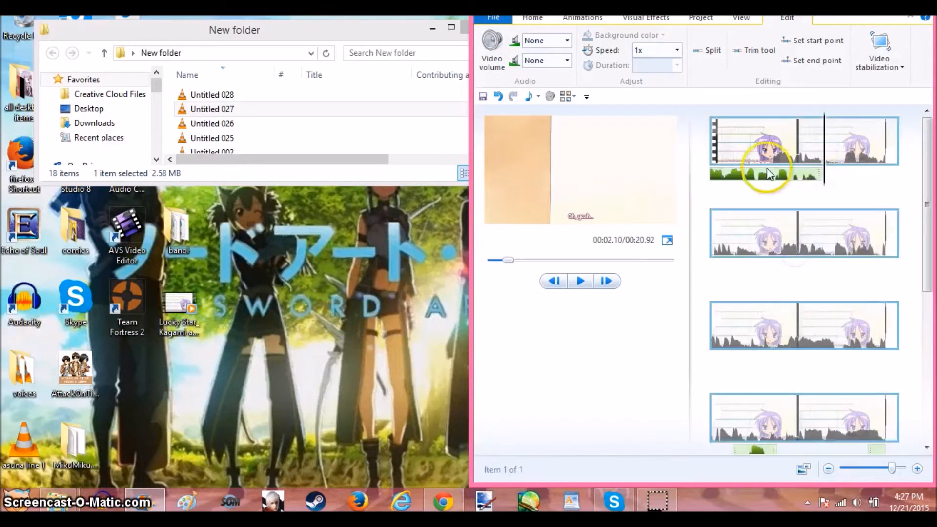
- Move the remaining first audio piece to start at about 00:08.13 and play from there, pausing at 00:10.77
left_click_drag(770, 180, 805, 375)
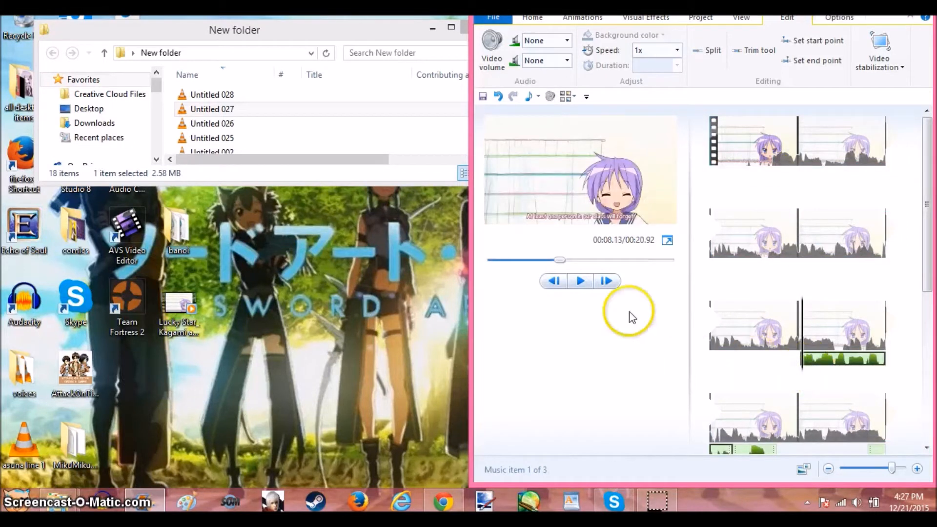
left_click(580, 281)
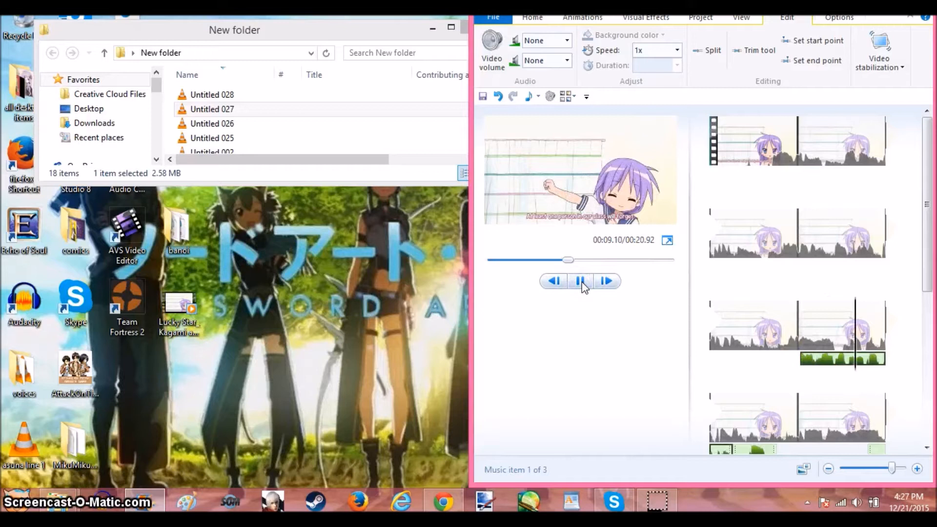
left_click(581, 281)
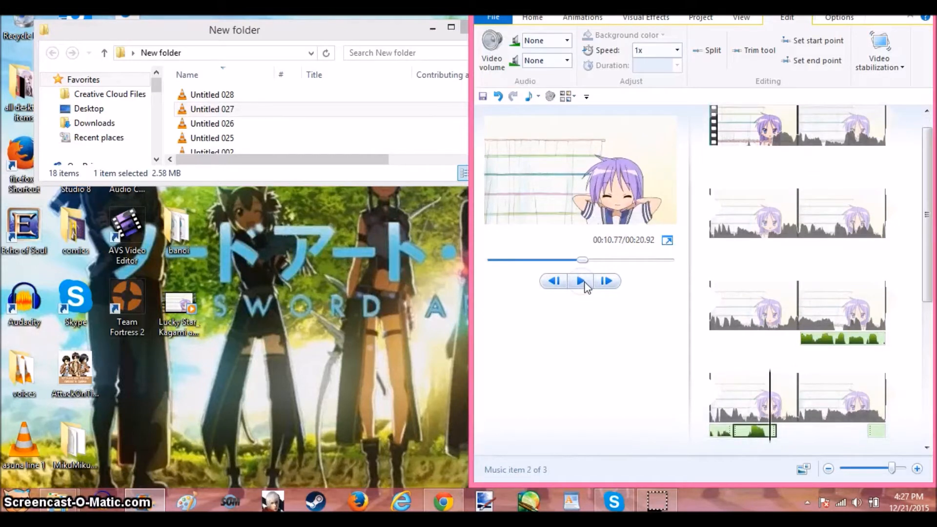
- Shift the second audio piece later within the same timeline row, leaving a gap after the first piece
left_click(756, 433)
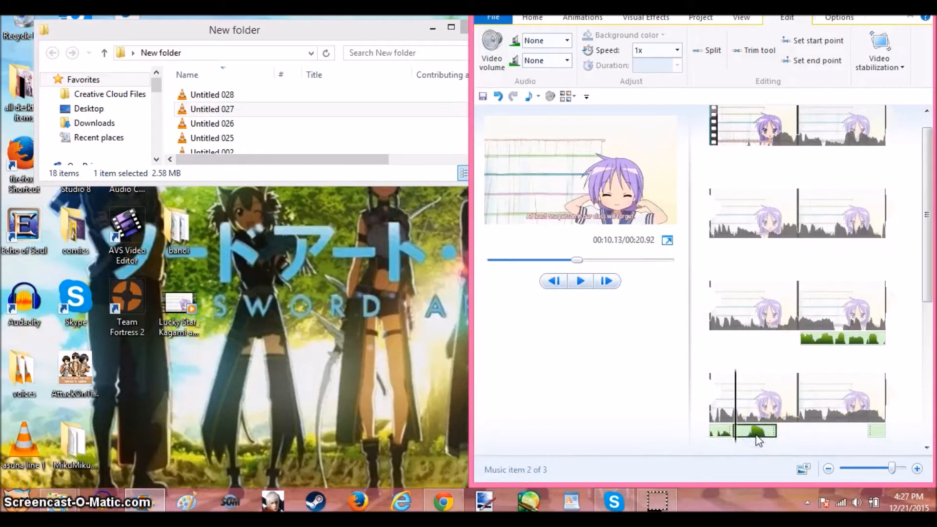
left_click(717, 432)
left_click(755, 432)
left_click_drag(758, 436, 815, 436)
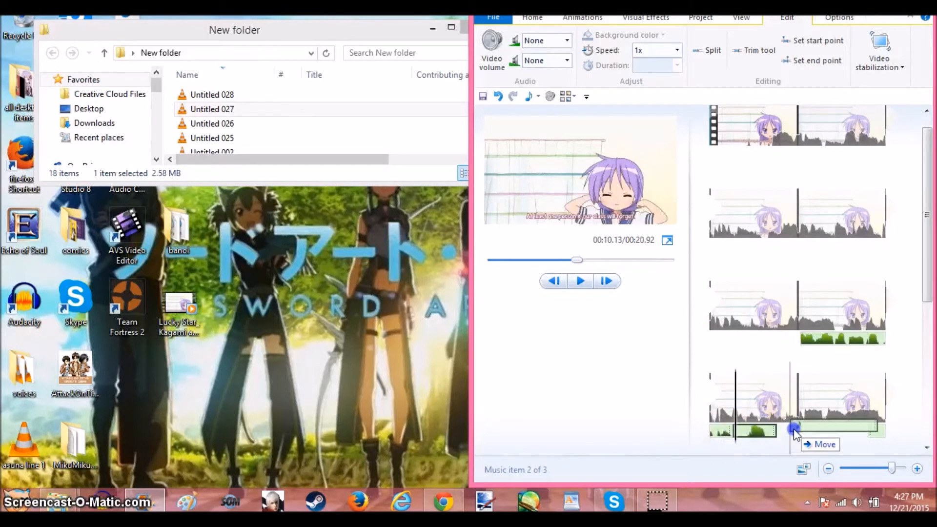
- Play the project from 00:12.60 to find the last line's cue and move the third audio piece to start at about 00:17.63
left_click(876, 432)
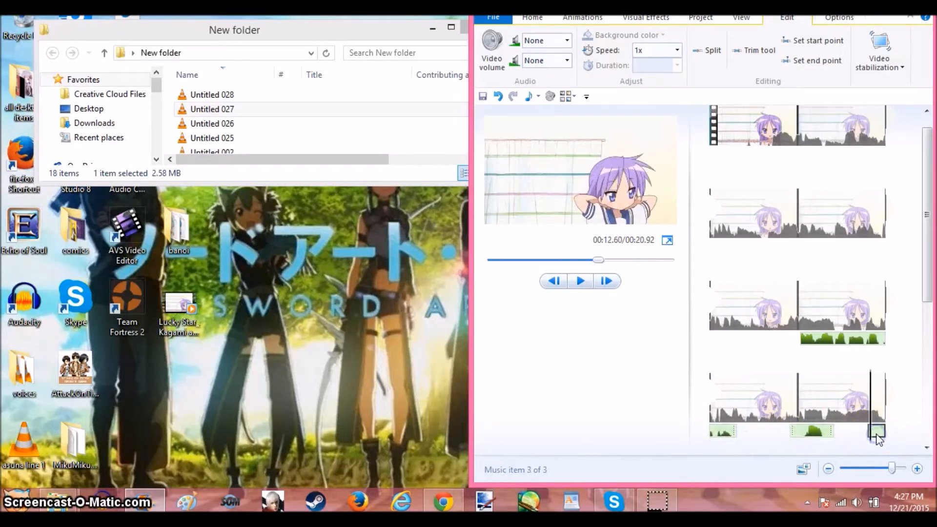
left_click_drag(926, 296, 932, 462)
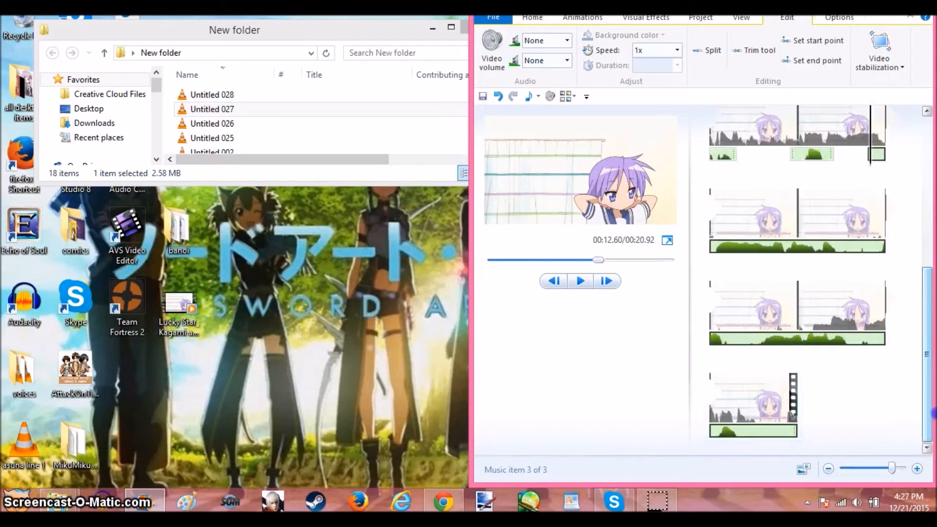
left_click_drag(934, 414, 932, 412)
left_click(573, 283)
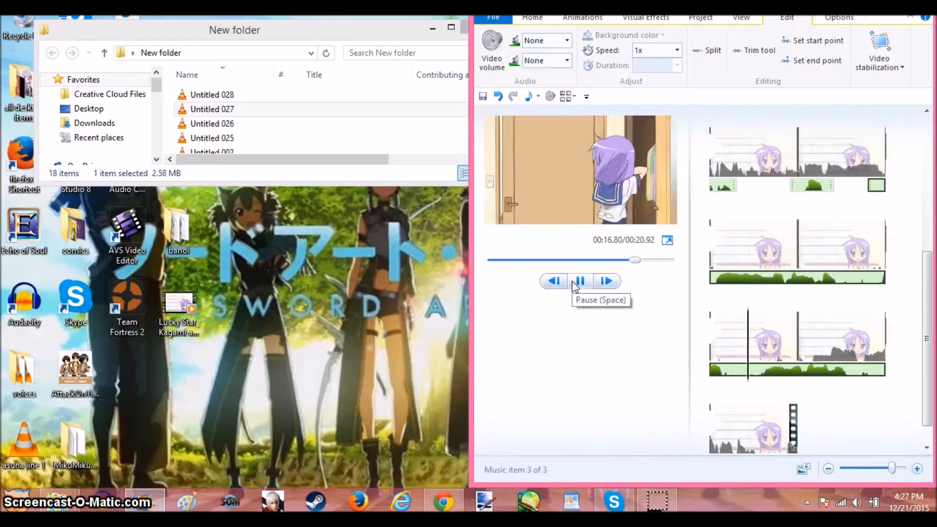
left_click(572, 281)
left_click_drag(875, 185, 795, 384)
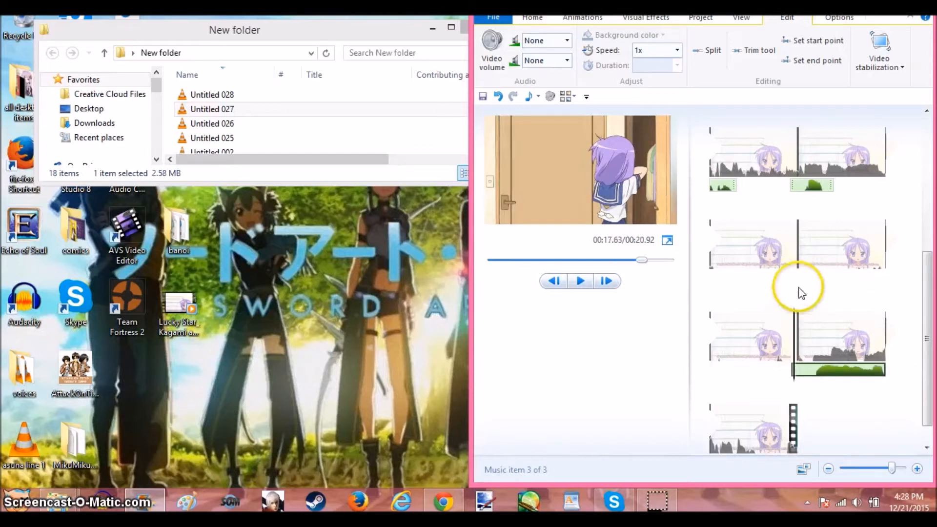
- Move the second audio piece down to the following timeline row and play the project from about 00:17.63
left_click_drag(812, 188, 813, 286)
left_click(582, 281)
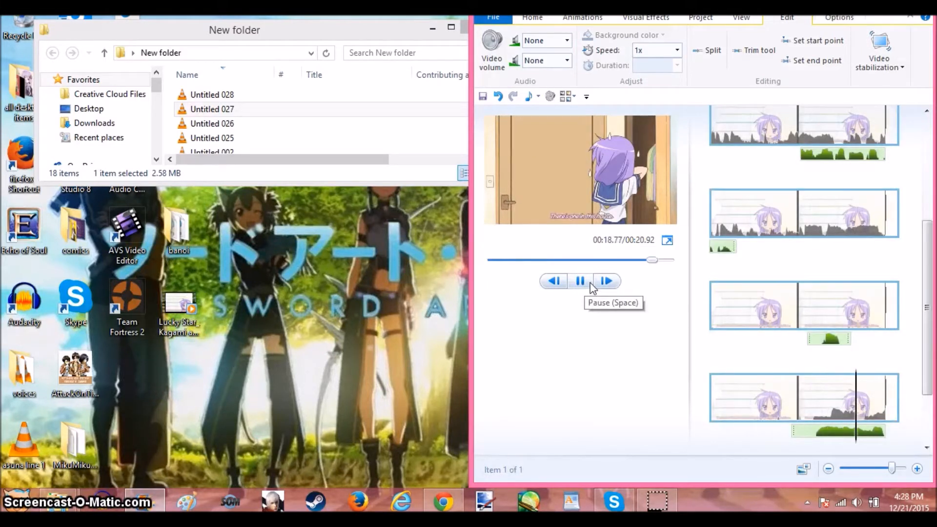
left_click(585, 285)
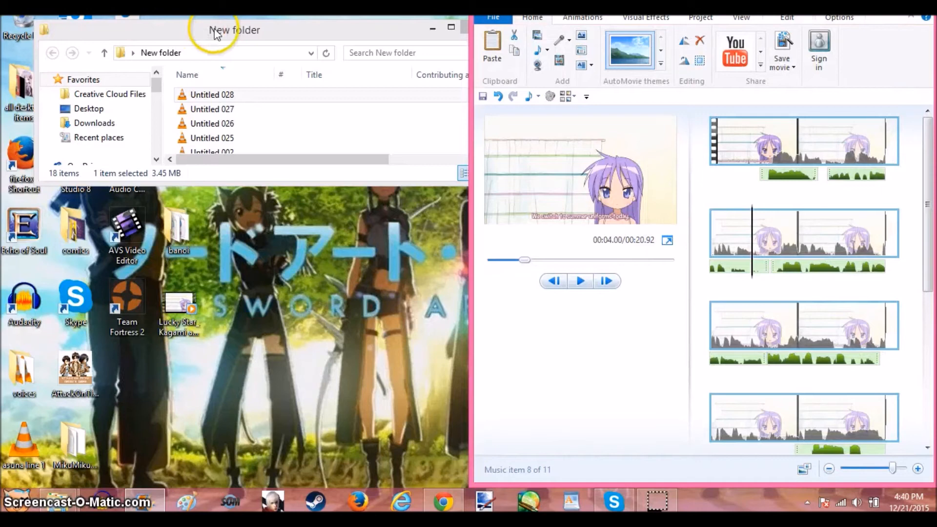
- Play the whole dubbed project from 00:00.00 to its end and replay its opening up to 00:01.03
left_click(760, 147)
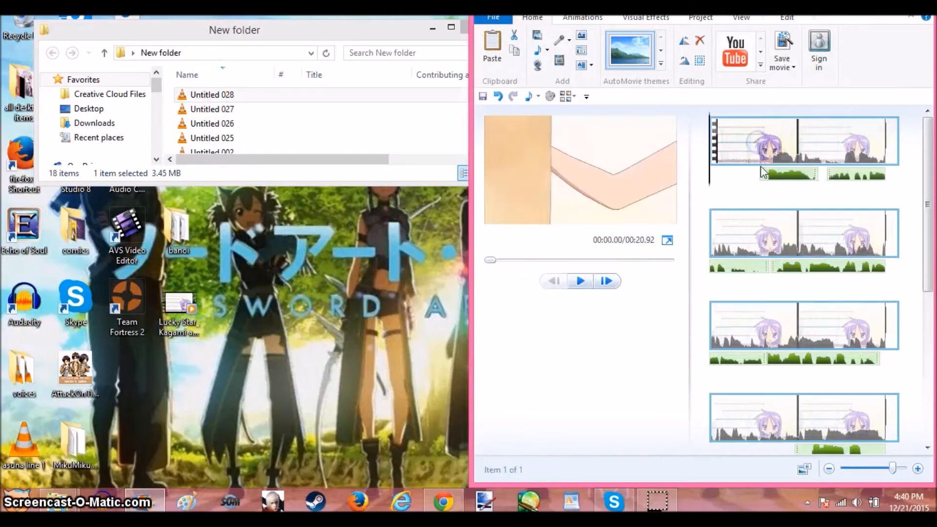
left_click(575, 281)
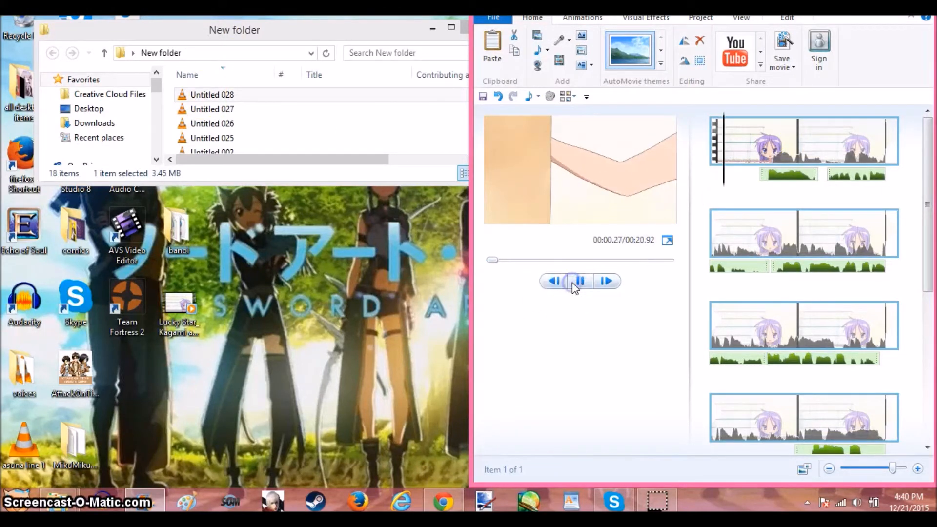
left_click(567, 283)
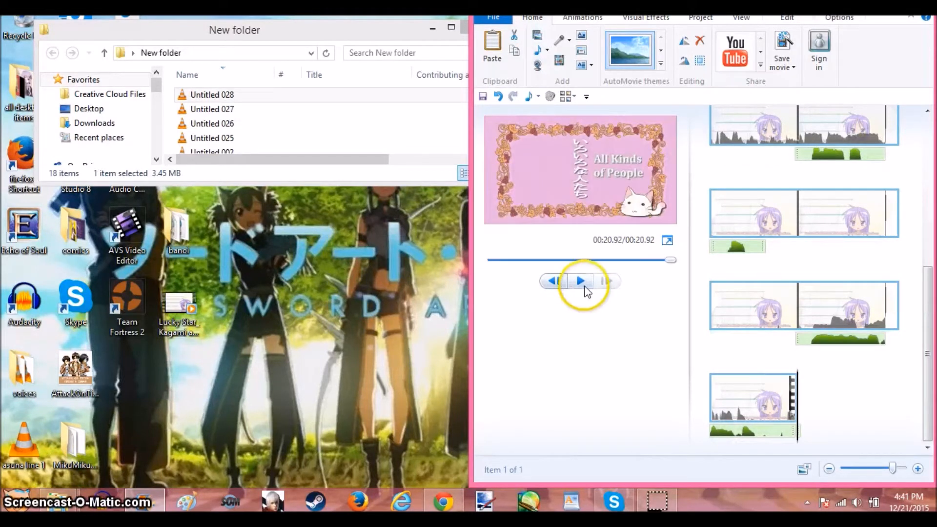
left_click(579, 282)
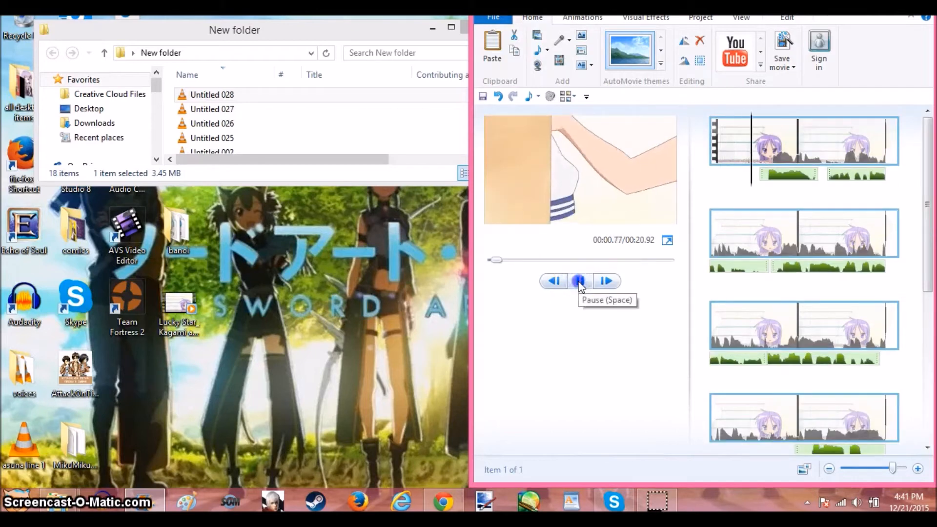
left_click(799, 147)
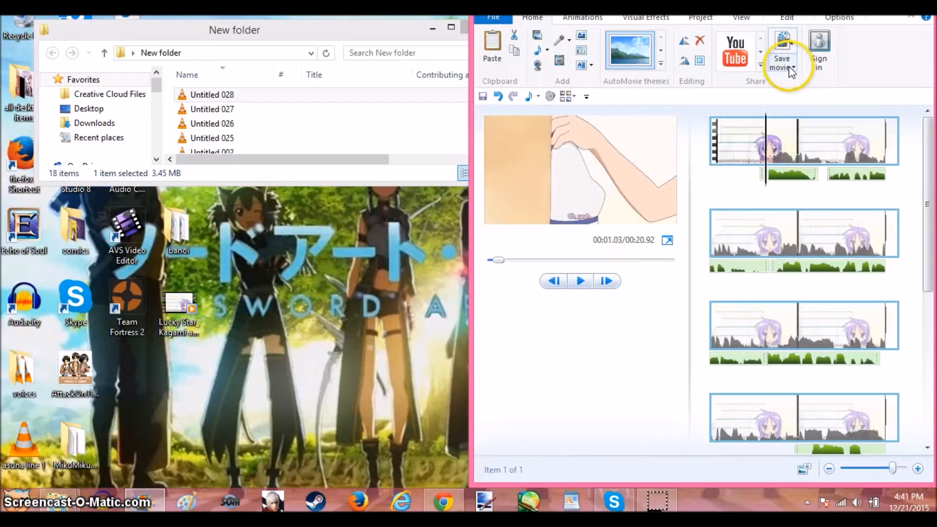
- Return the playhead to 00:00.00 and open the file selection for adding a sound to the project
left_click(579, 19)
left_click(549, 18)
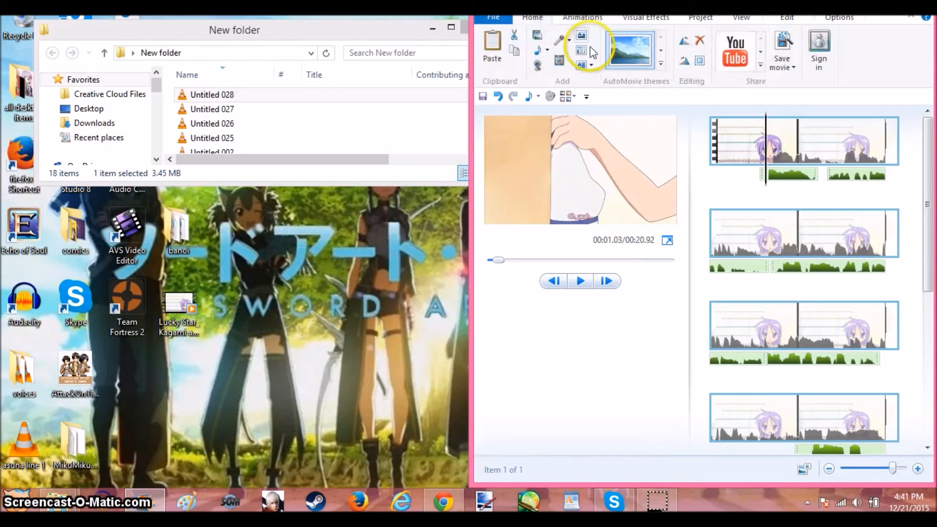
left_click(721, 161)
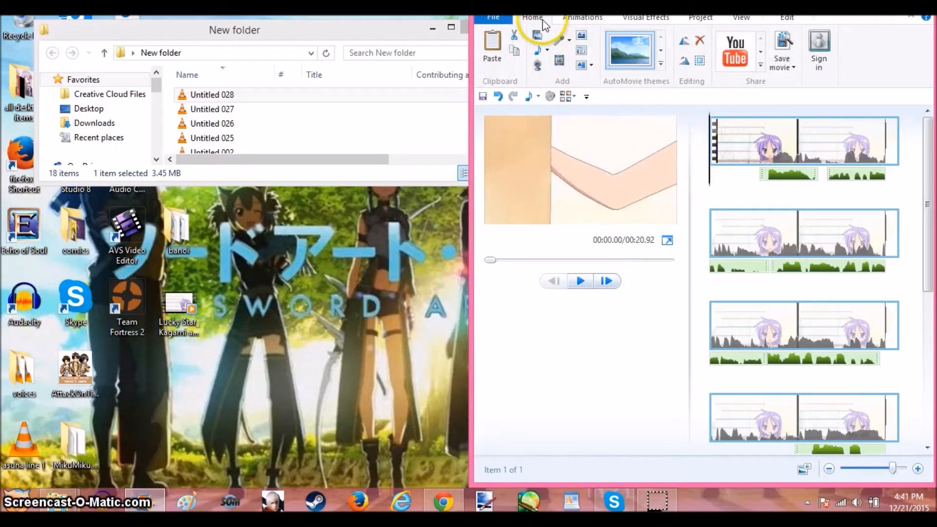
left_click(569, 41)
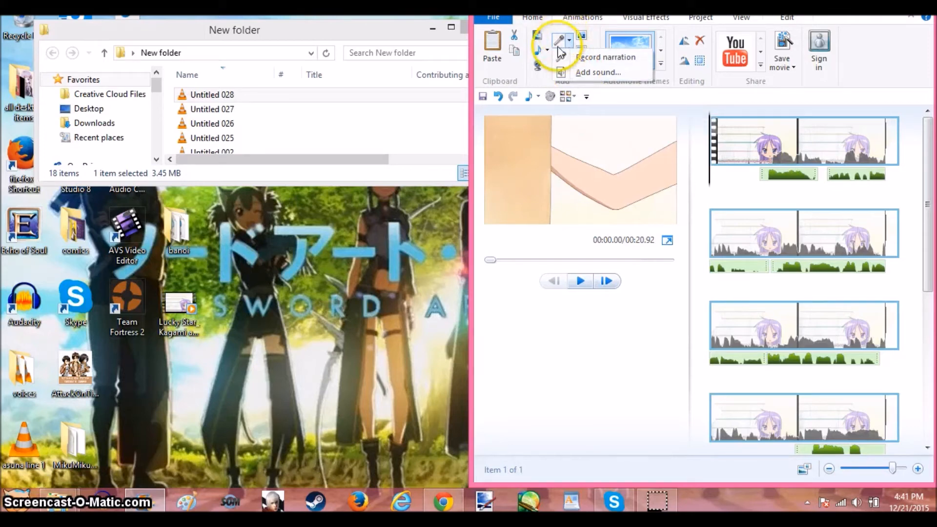
left_click(584, 74)
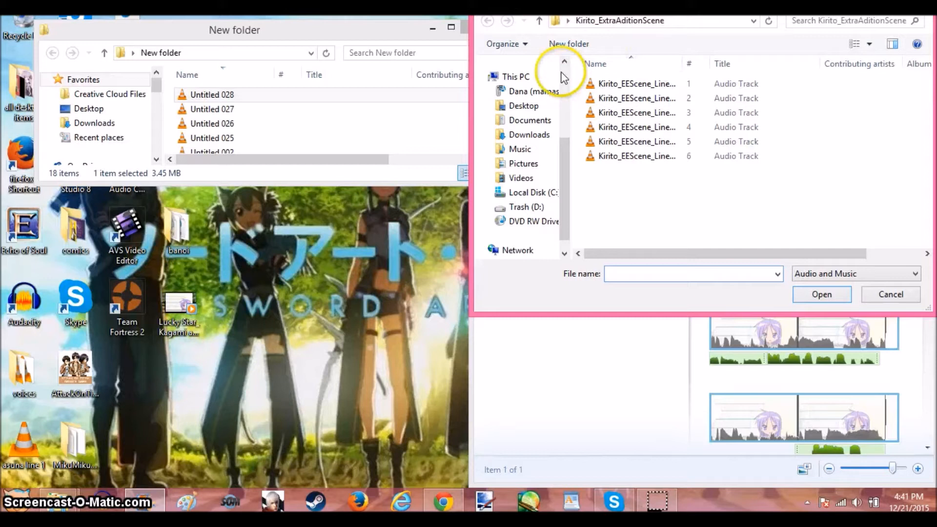
- Browse to the Music folder, look through its audio files and start a search there
left_click(520, 178)
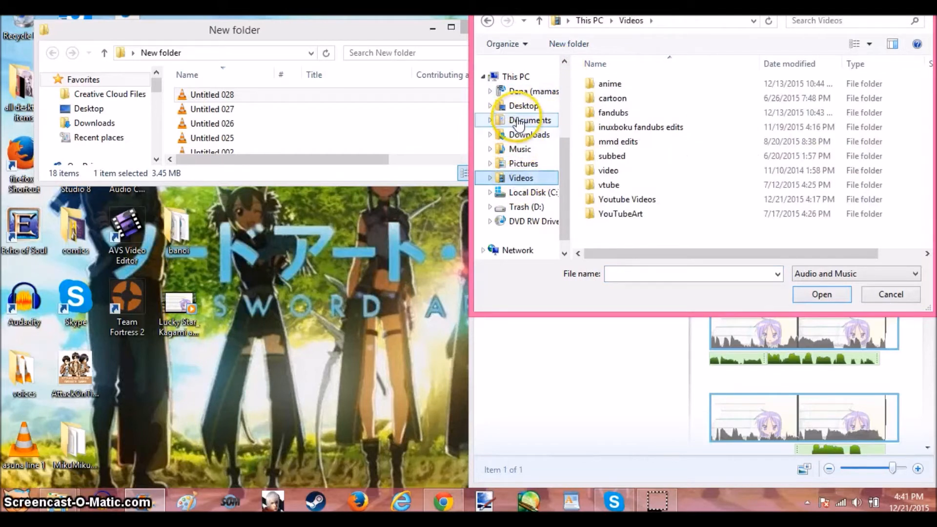
scroll(530, 141, "up", 3)
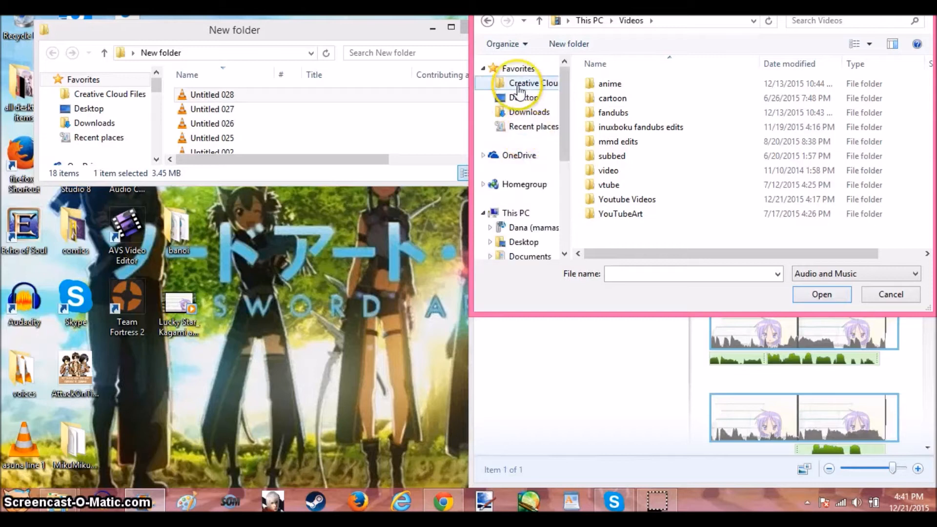
left_click_drag(563, 146, 574, 229)
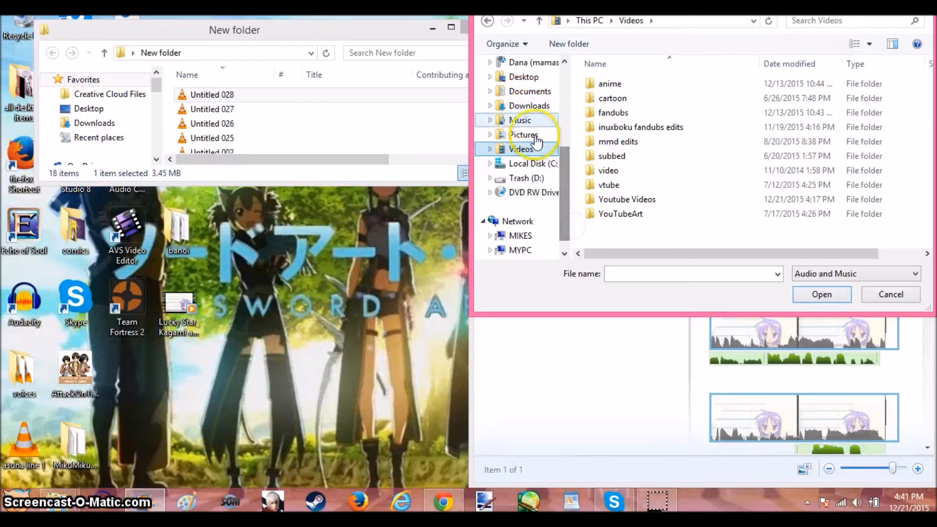
left_click(532, 122)
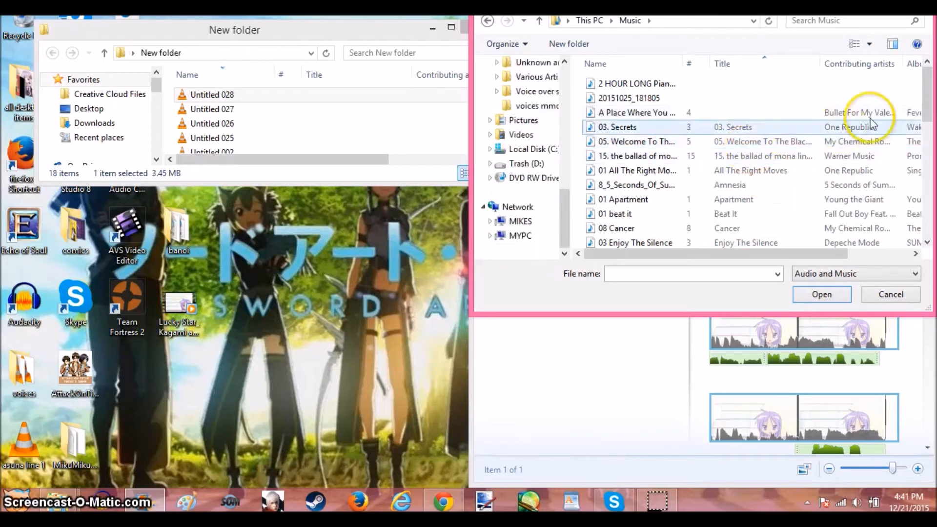
left_click_drag(927, 106, 931, 185)
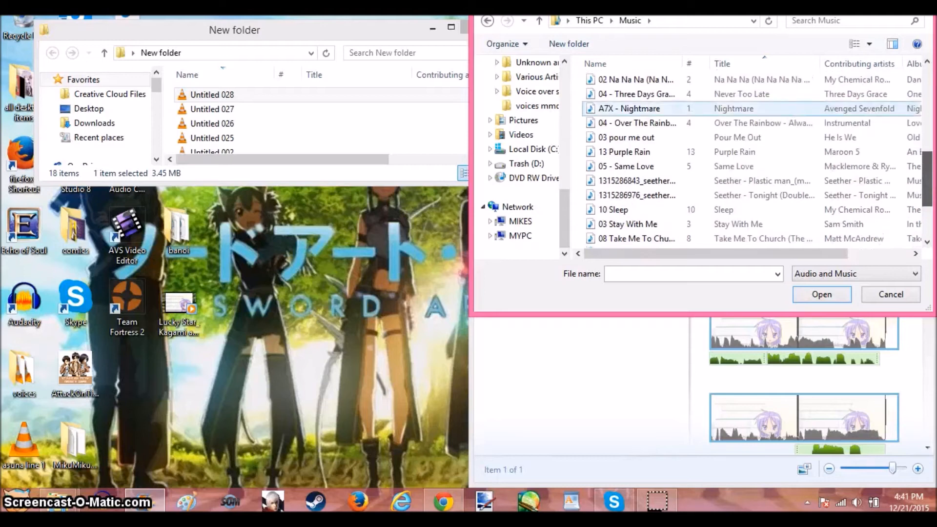
left_click(827, 21)
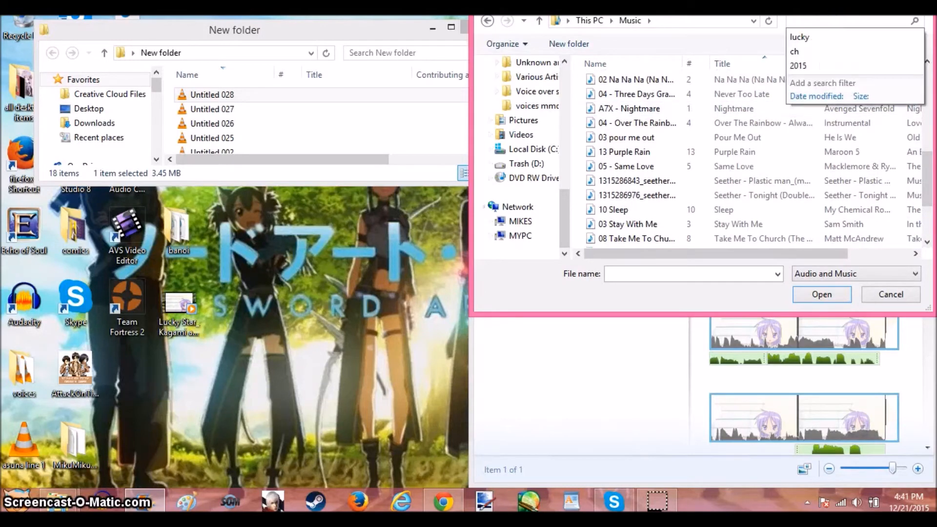
type("k")
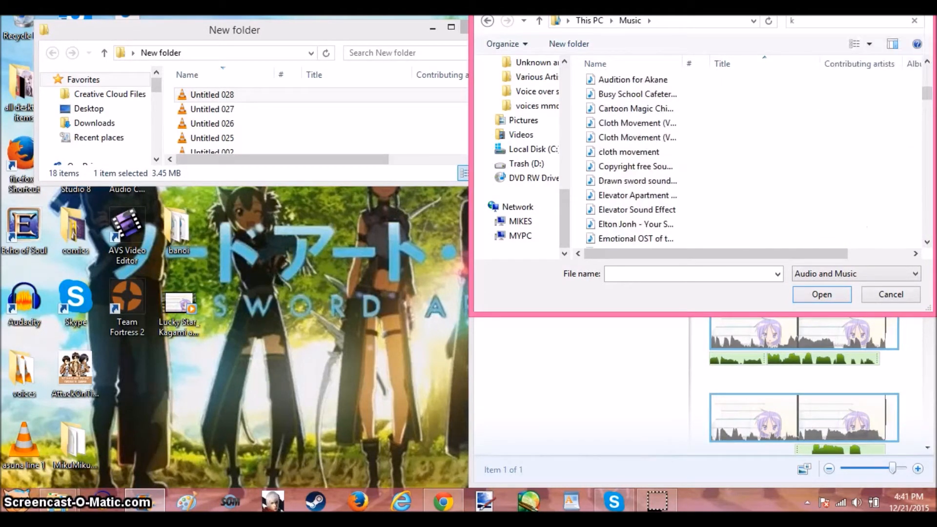
key("BackSpace")
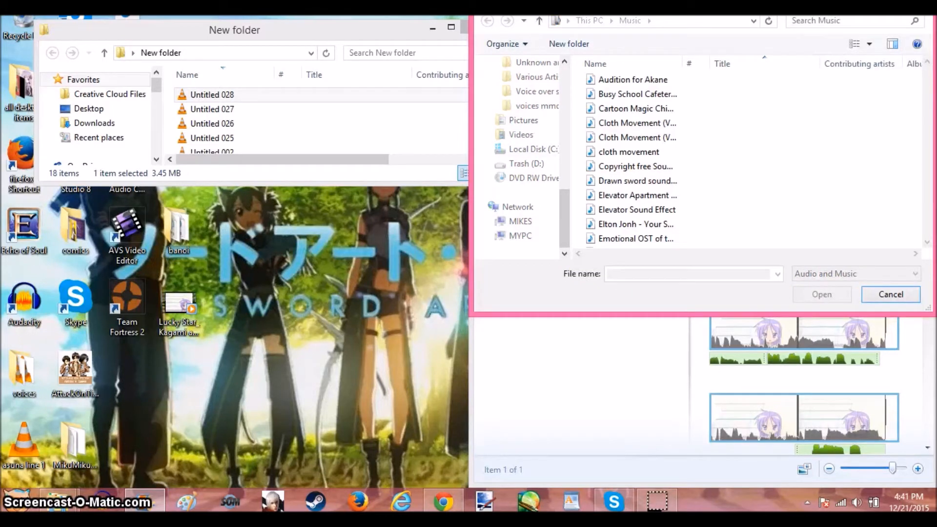
type("k")
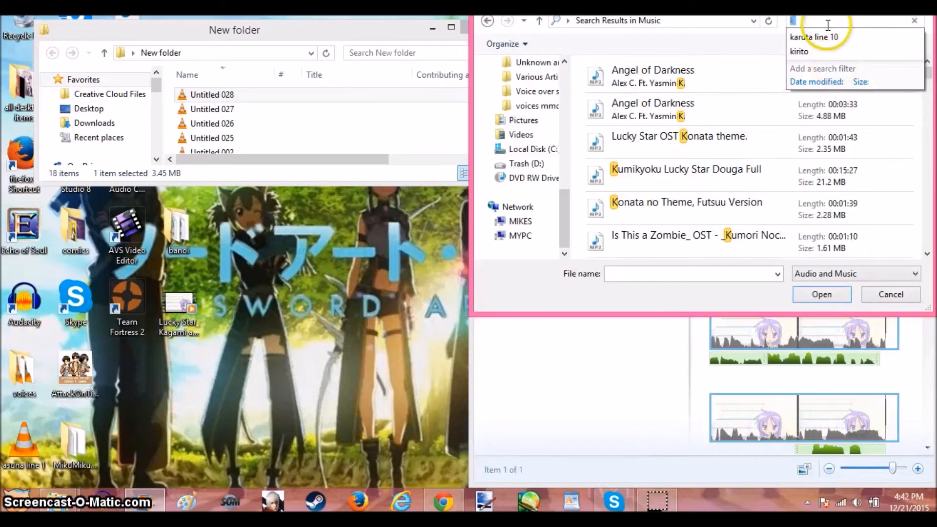
key("BackSpace")
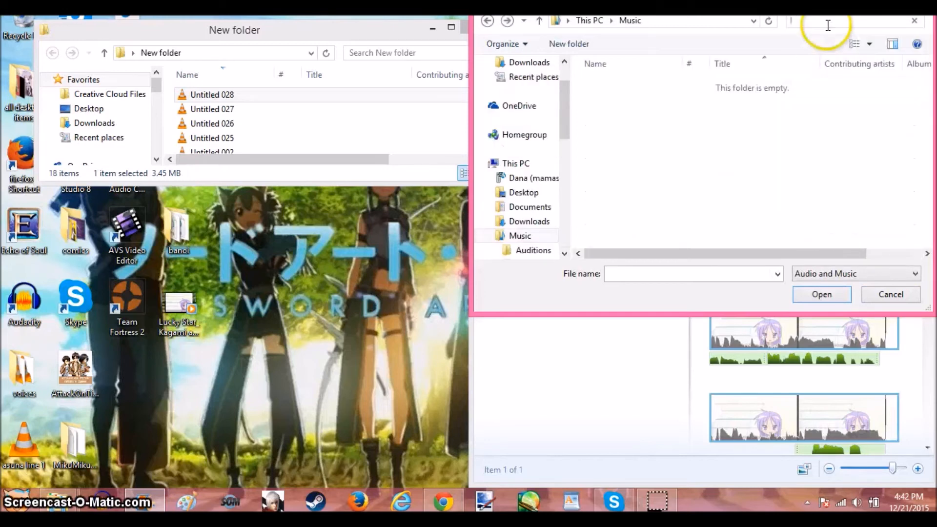
- Search the Music folder for "lucky" and add the track "Lucky Star_ Unchiku Dayo" to the project
type("luc")
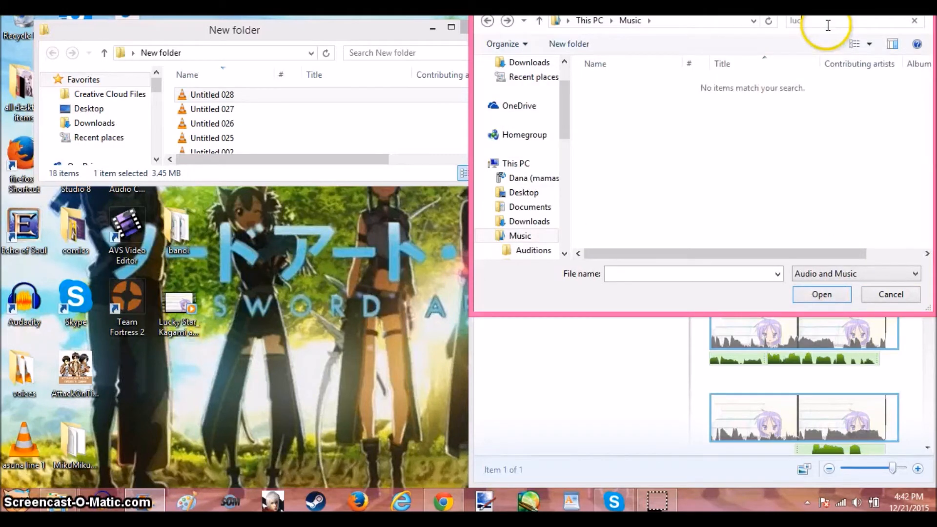
type("ky")
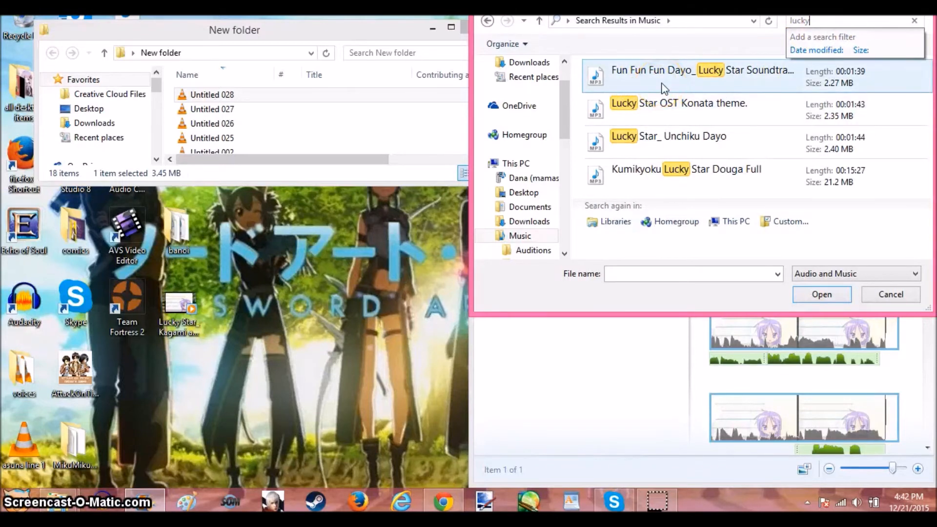
left_click(666, 142)
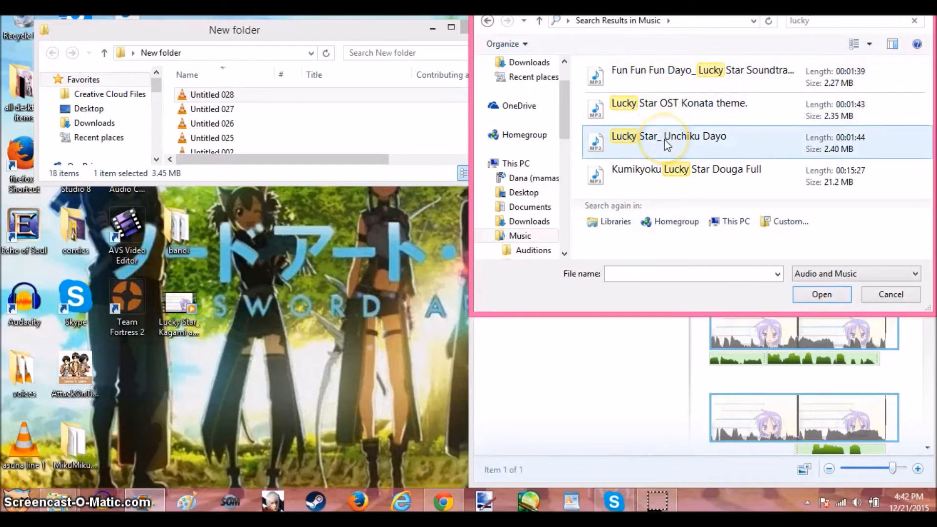
left_click(675, 177)
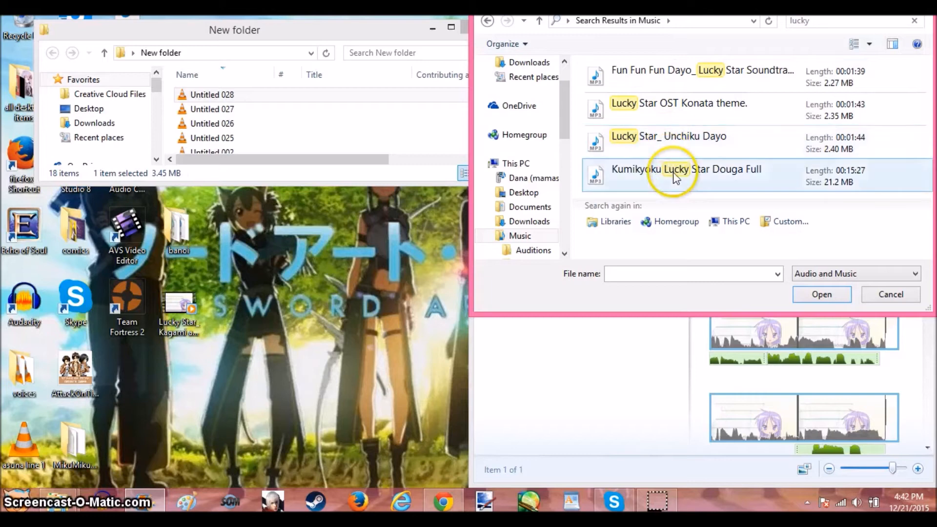
left_click(667, 148)
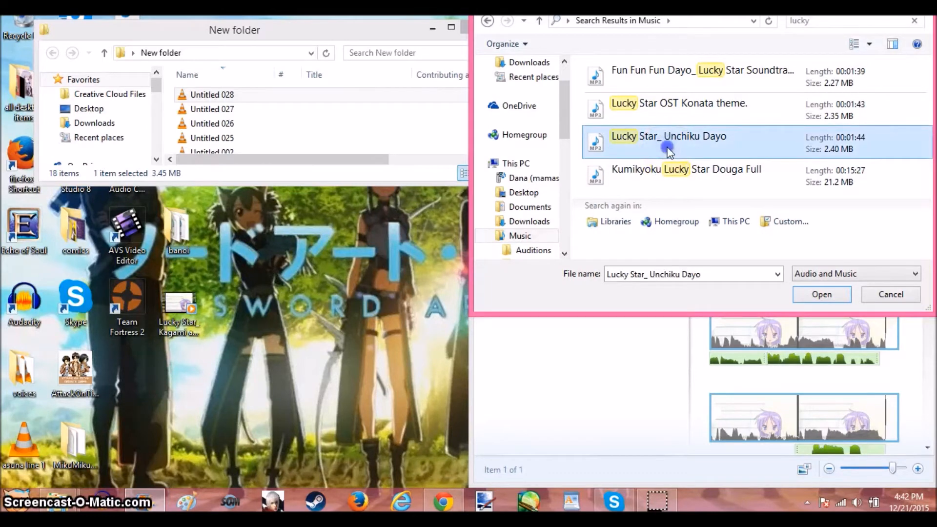
double_click(667, 147)
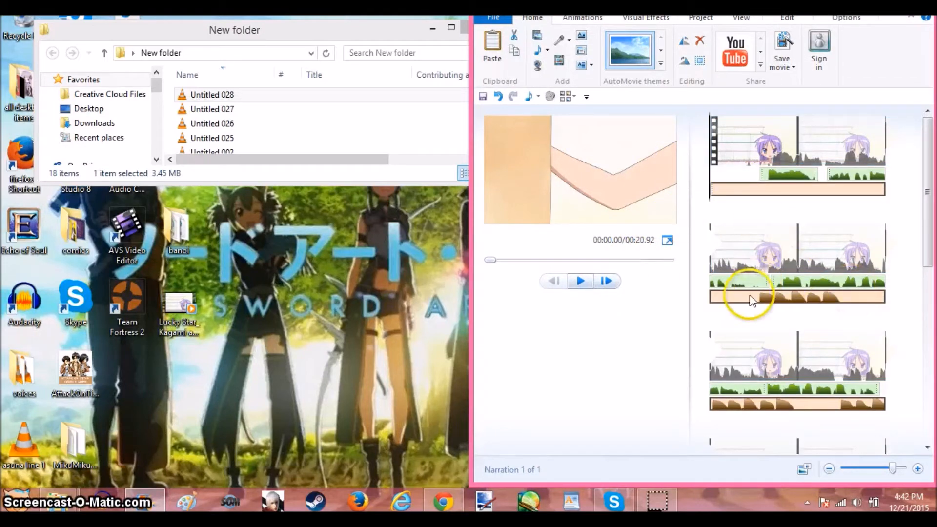
- Trim the added music to a start point of about 3.73 s and play the project's opening up to 00:01.93
left_click(718, 308)
left_click_drag(727, 308, 737, 308)
right_click(738, 307)
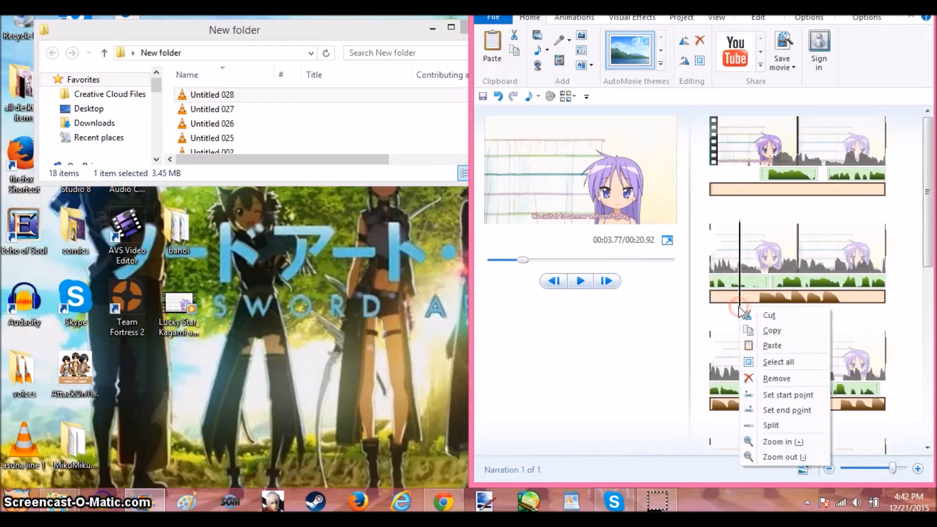
left_click(773, 396)
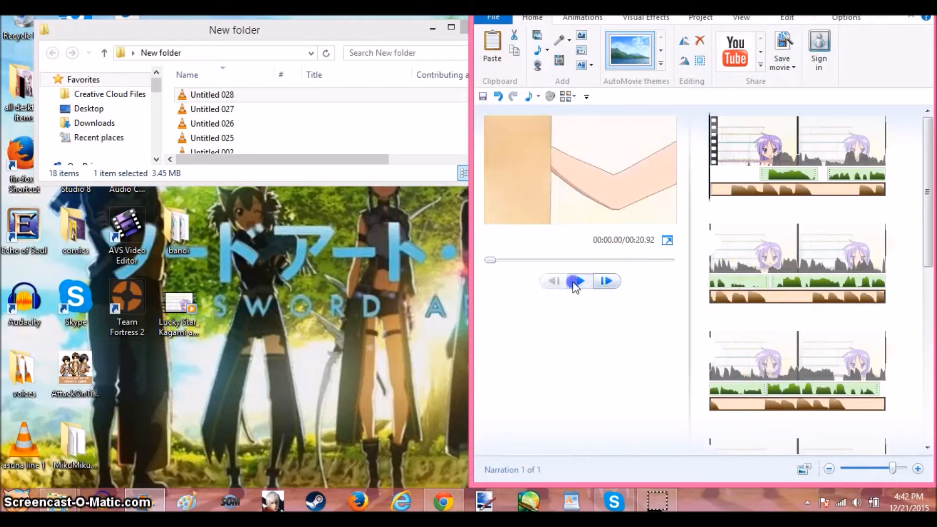
left_click(580, 281)
left_click(580, 282)
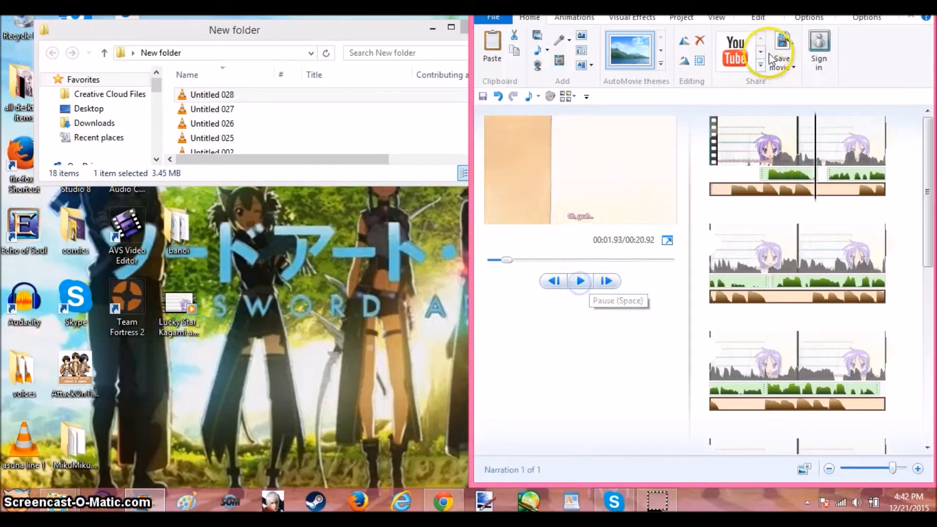
- Set the project's audio mix to emphasize video and play from 00:00.00 to about 00:04.27
left_click(682, 18)
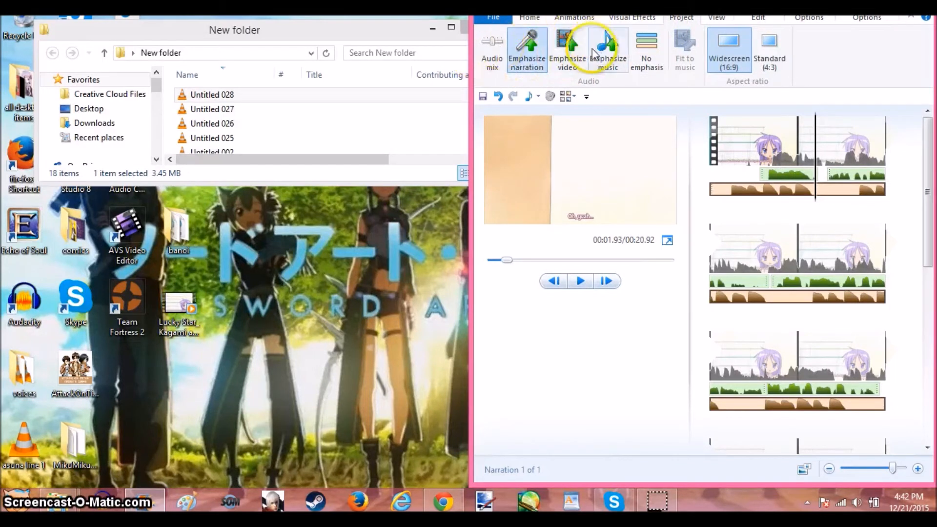
left_click(566, 57)
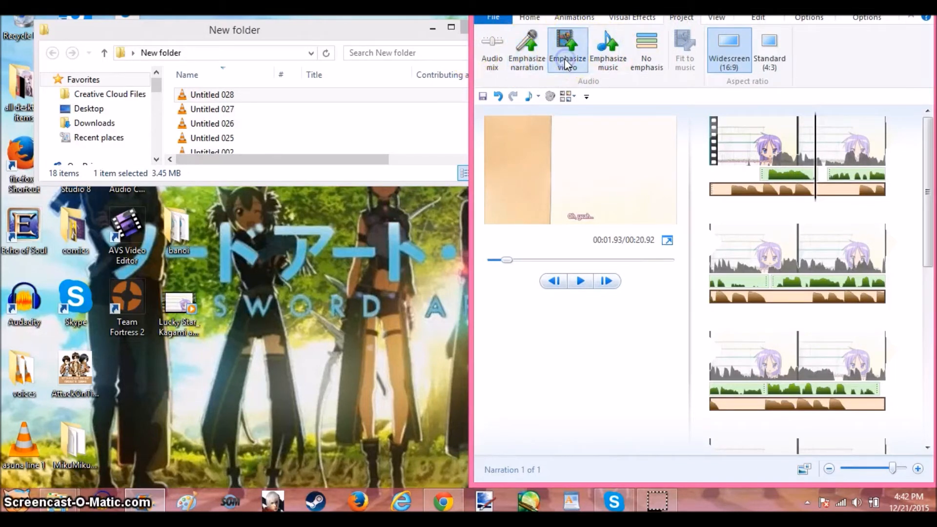
left_click(724, 128)
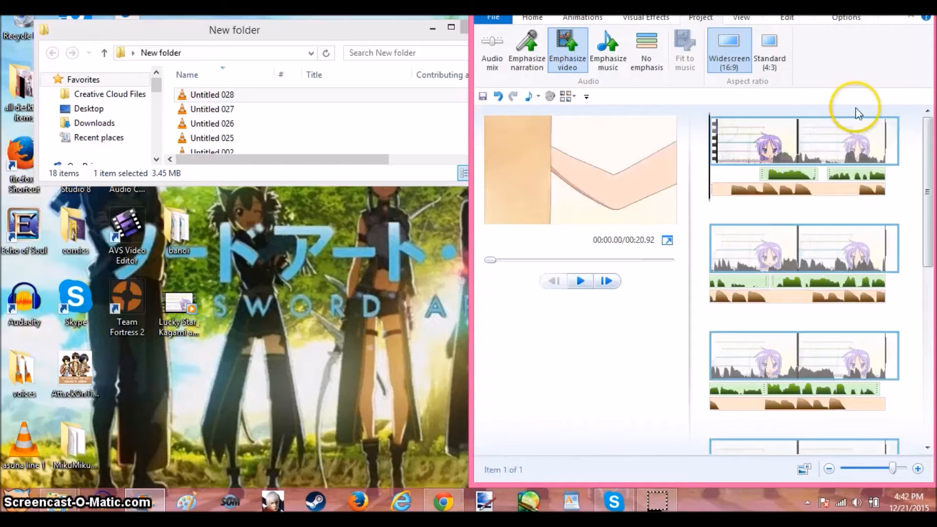
left_click(585, 282)
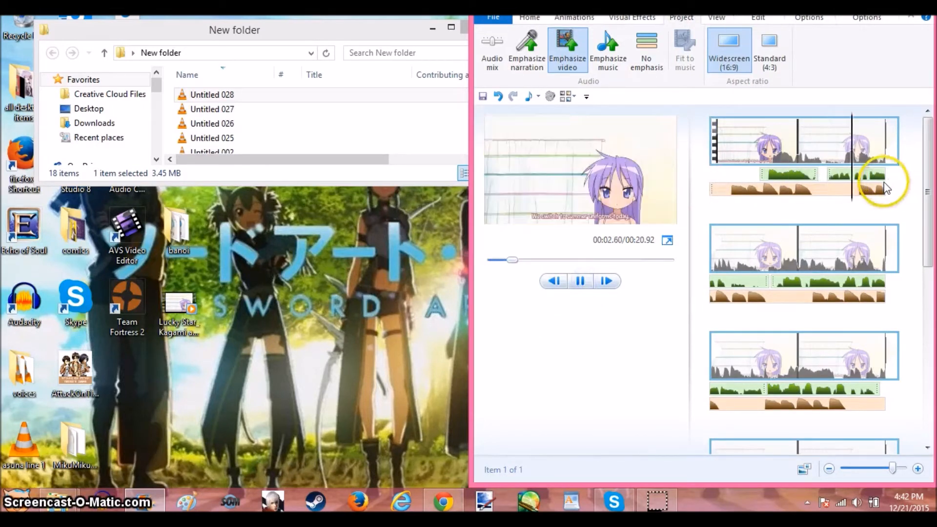
left_click(576, 281)
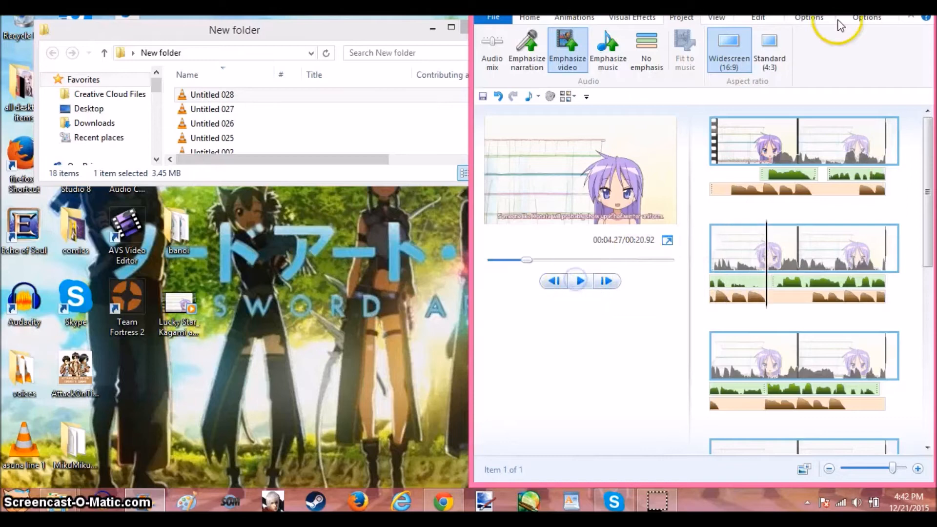
- Lower the narration volume of the added music and play the project from 00:04.33 to its end
left_click(846, 21)
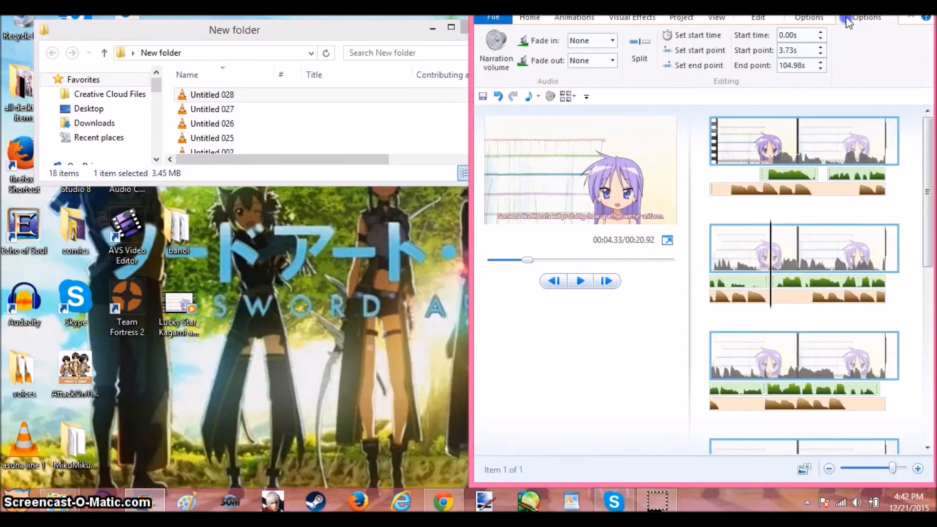
left_click(495, 49)
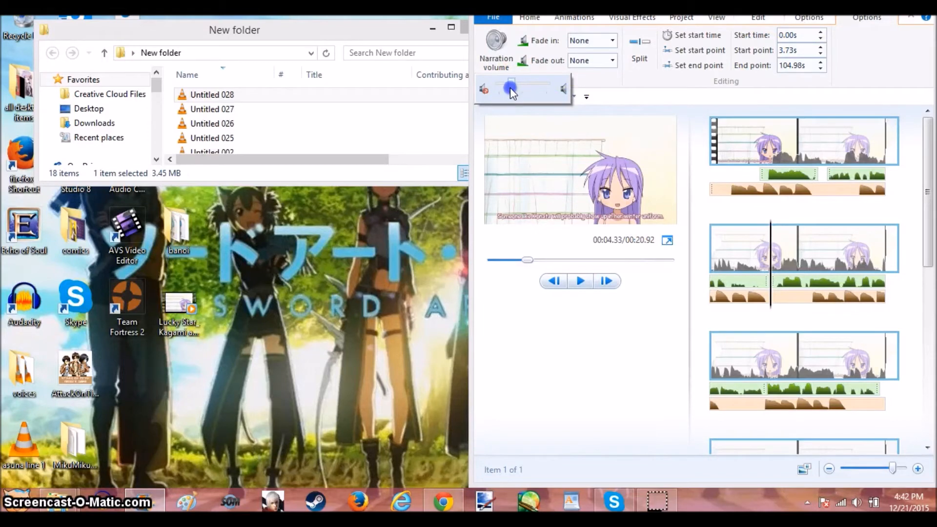
left_click(580, 281)
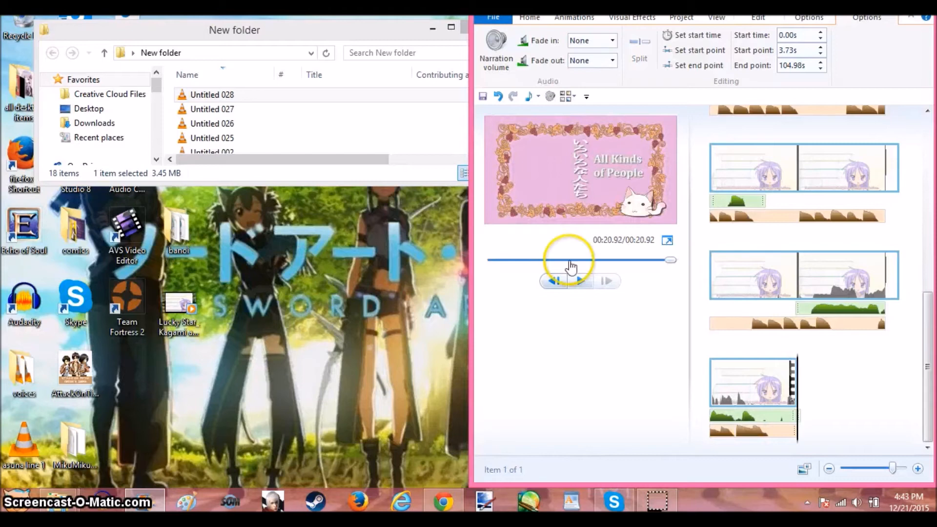
- Minimize the recordings folder window and start saving the movie with the Audio only setting
left_click(433, 27)
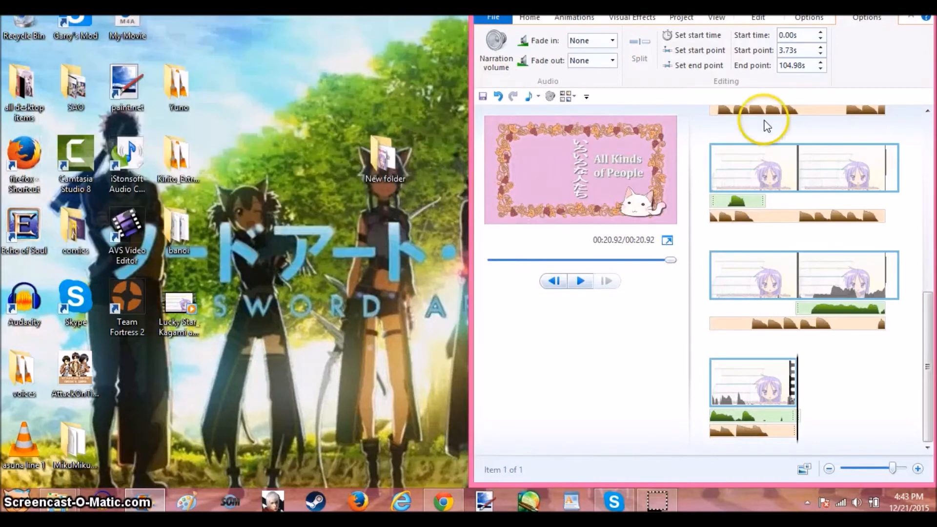
left_click(538, 22)
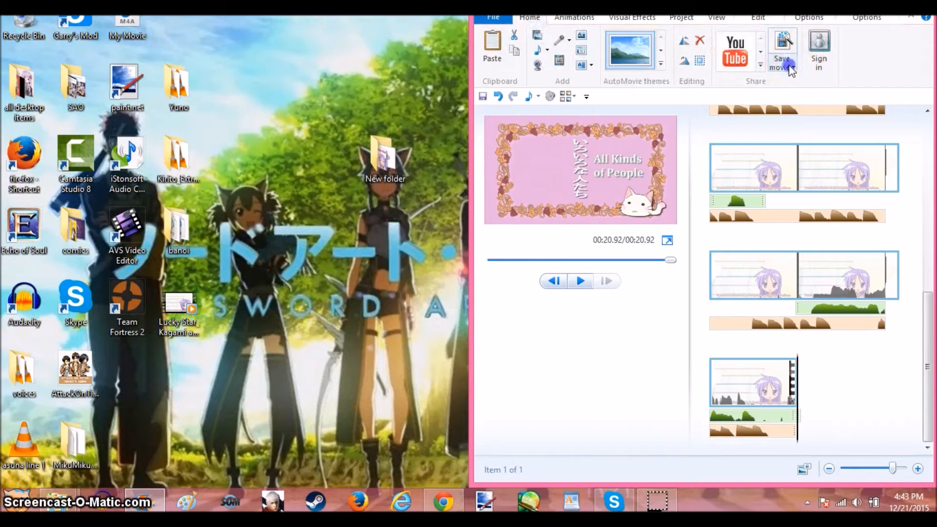
left_click(791, 68)
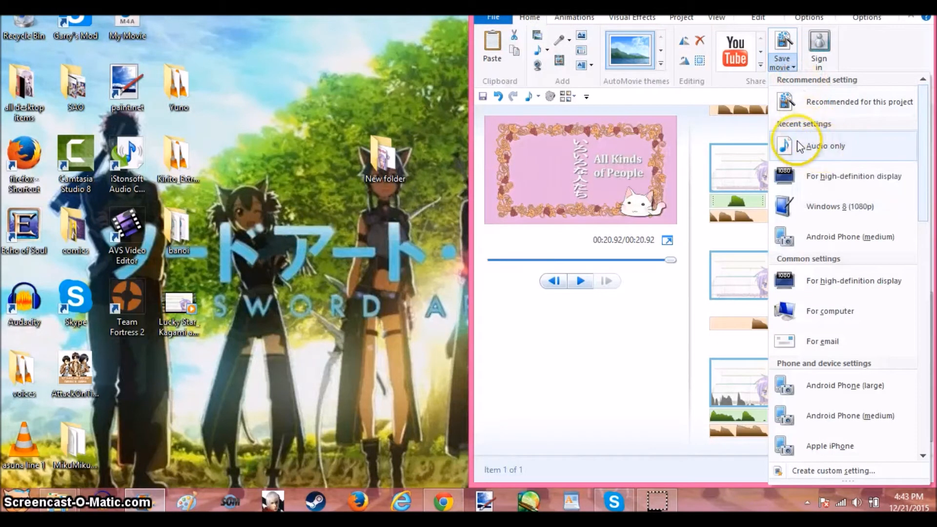
left_click(822, 145)
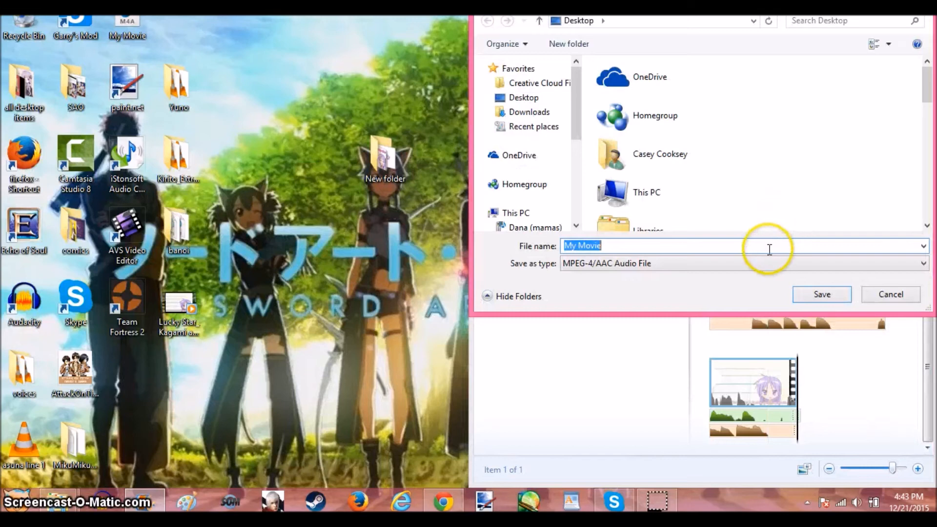
- Save the audio file to the Desktop as Lucky star lines and dismiss the completion message
left_click(728, 247)
key("BackSpace")
key("BackSpace")
key("BackSpace")
key("BackSpace")
key("BackSpace")
key("BackSpace")
key("BackSpace")
key("BackSpace")
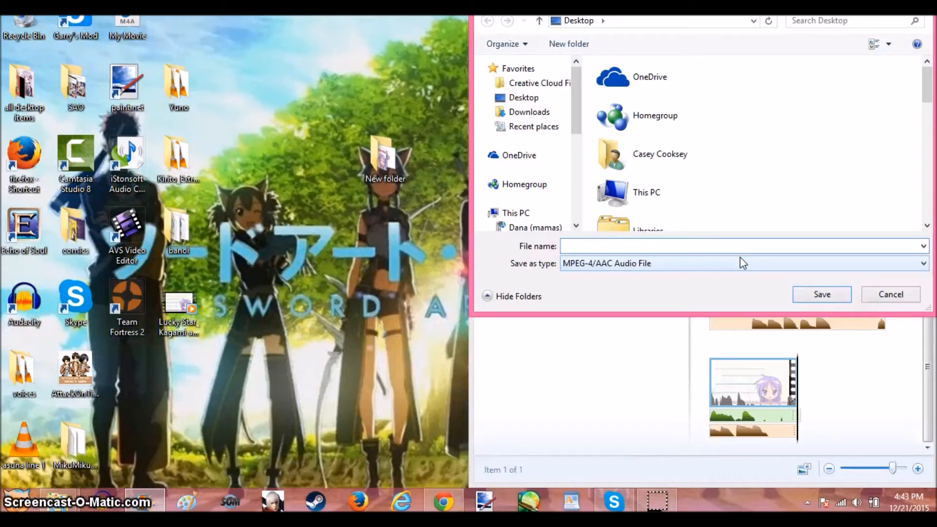
type("Lucky st")
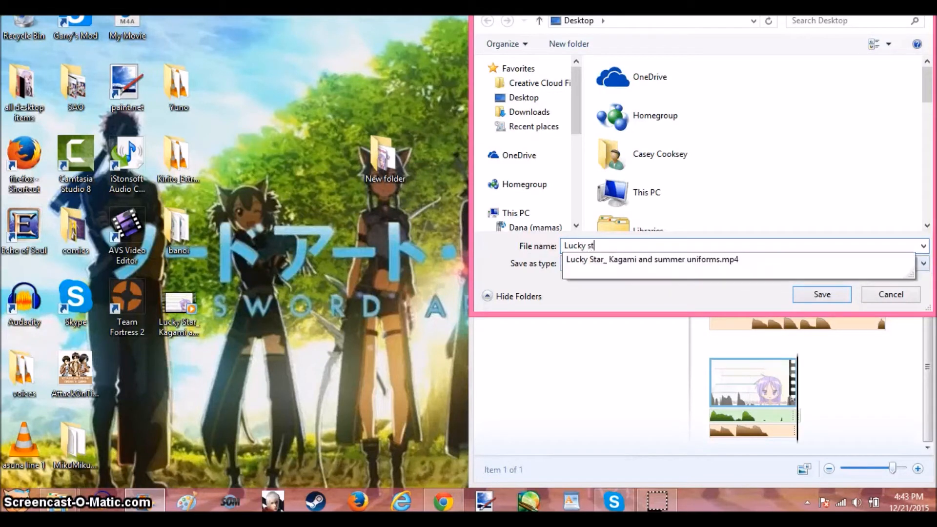
type("ar linre")
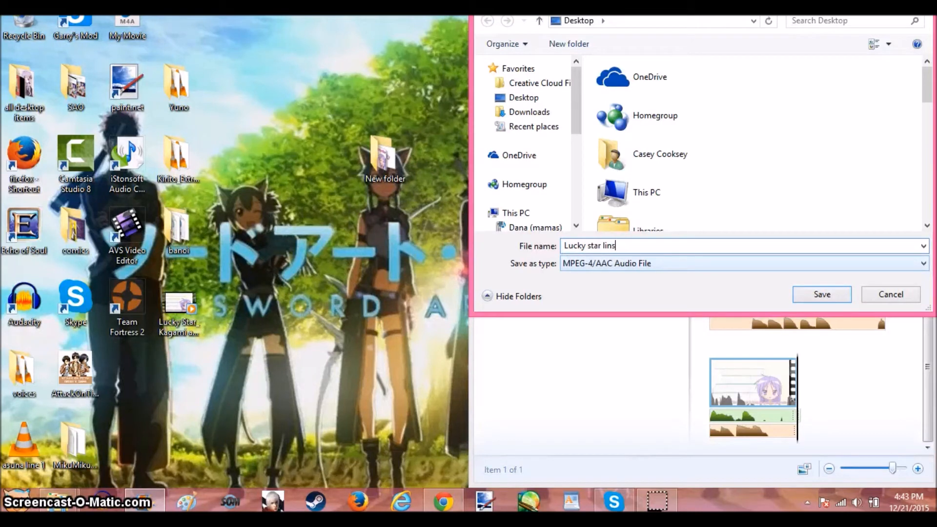
key("BackSpace")
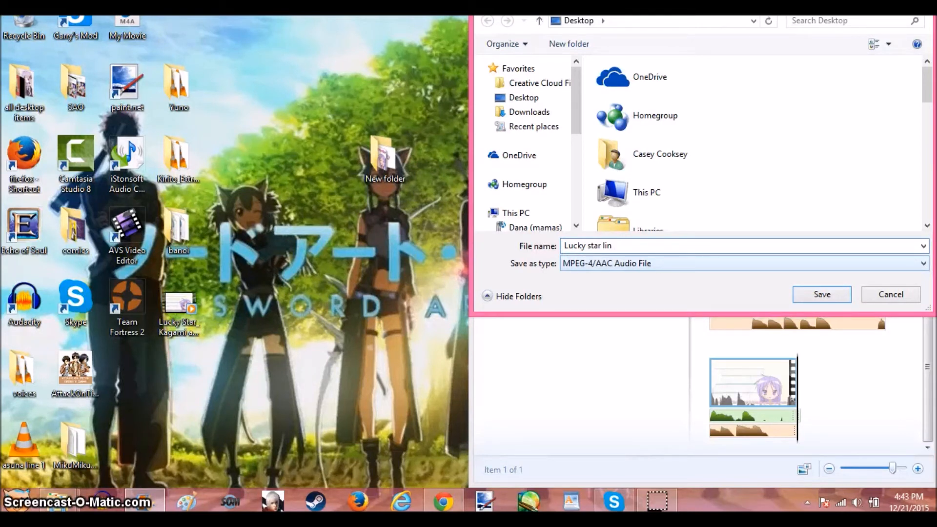
left_click(819, 278)
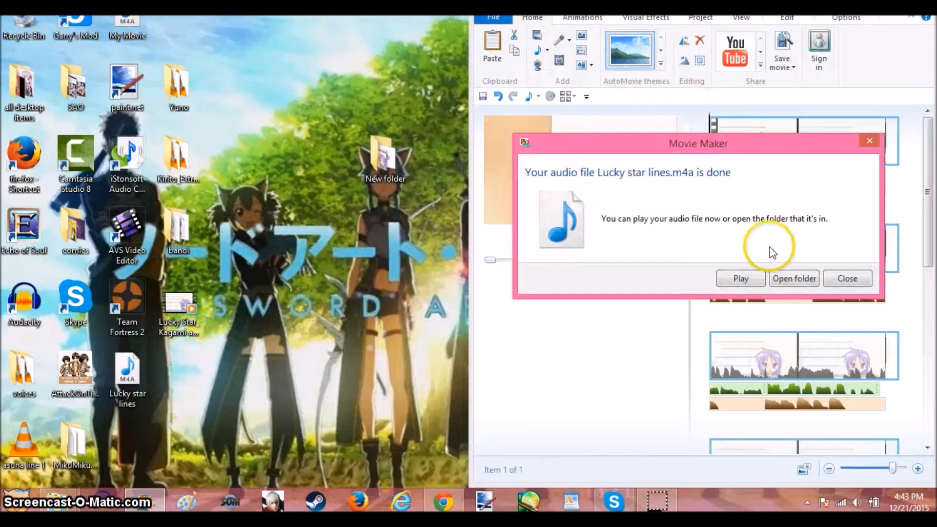
left_click(848, 279)
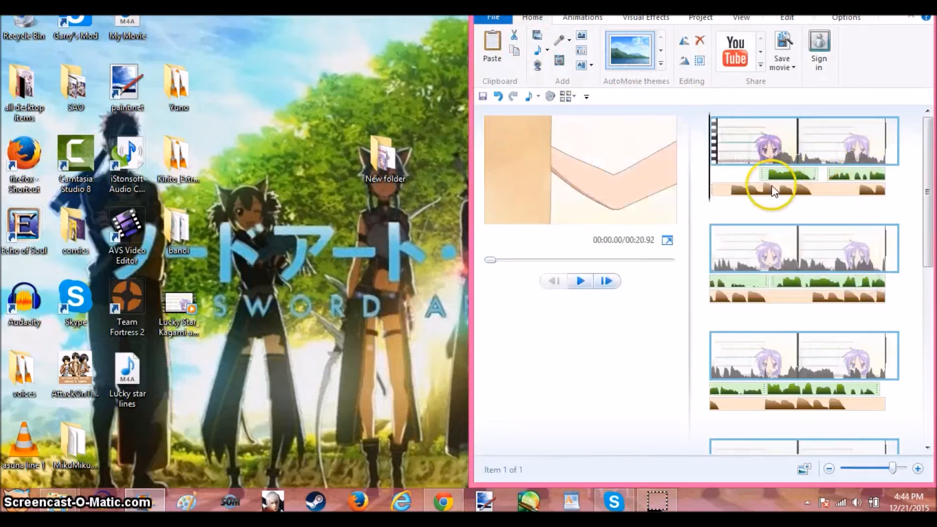
- Start a new project without saving changes to My Movie and add the Lucky Star Kagami video from the desktop
left_click(501, 15)
left_click(515, 36)
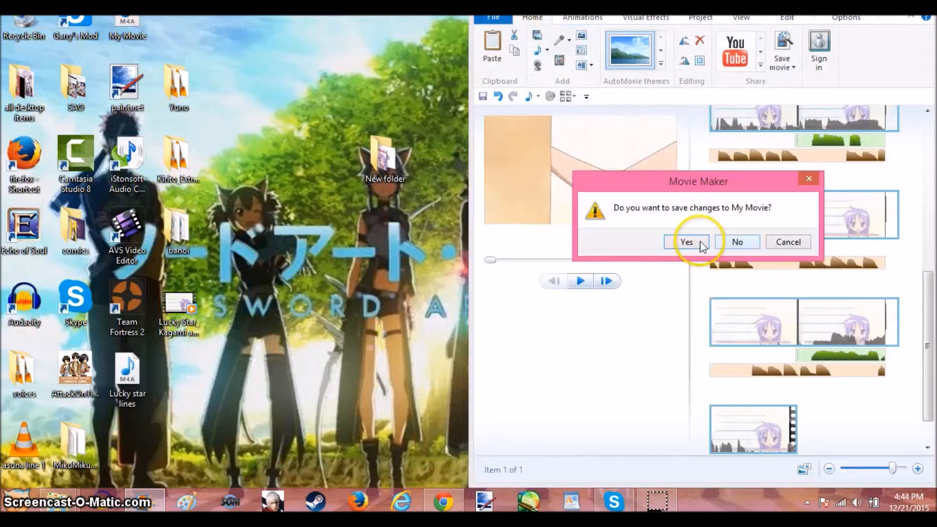
left_click(738, 241)
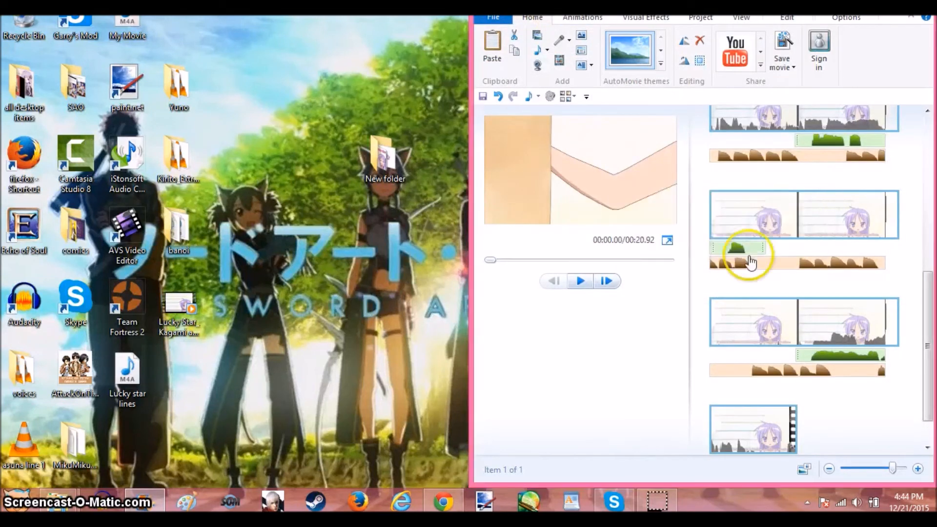
left_click_drag(178, 305, 777, 179)
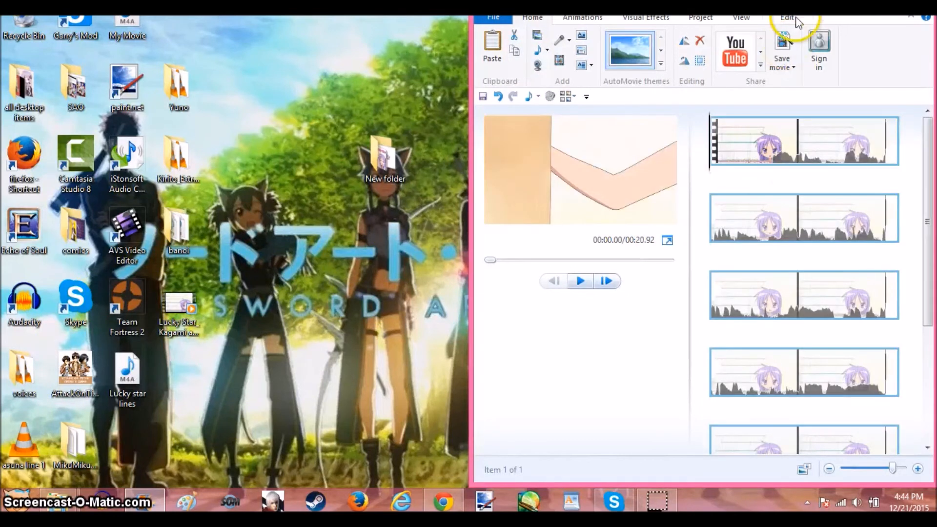
- Open the video volume control for the added Lucky Star clip and leave its volume at the lowest level
left_click(786, 17)
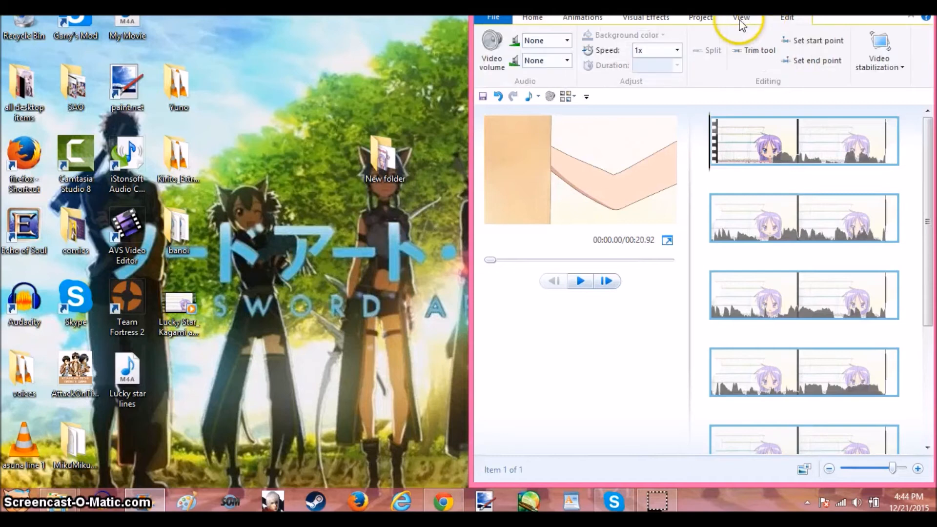
left_click(739, 19)
left_click(699, 19)
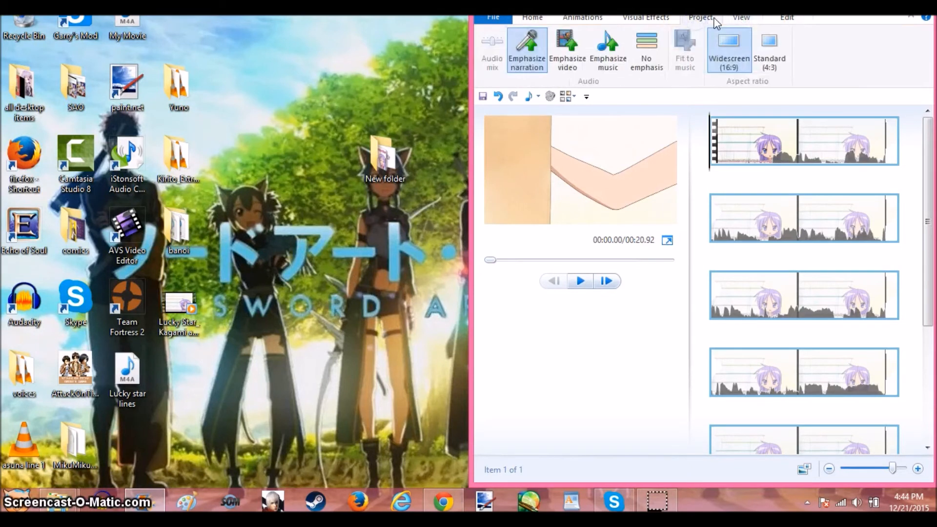
left_click(543, 22)
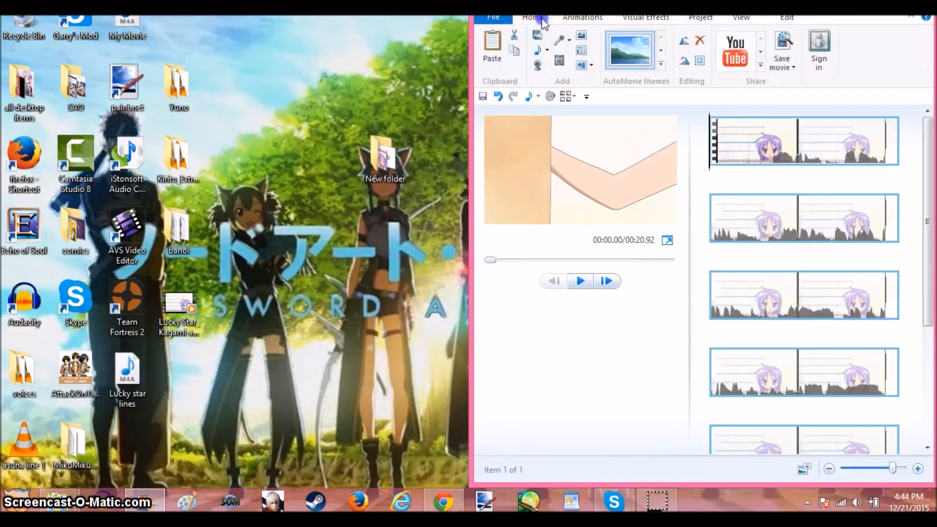
left_click(788, 18)
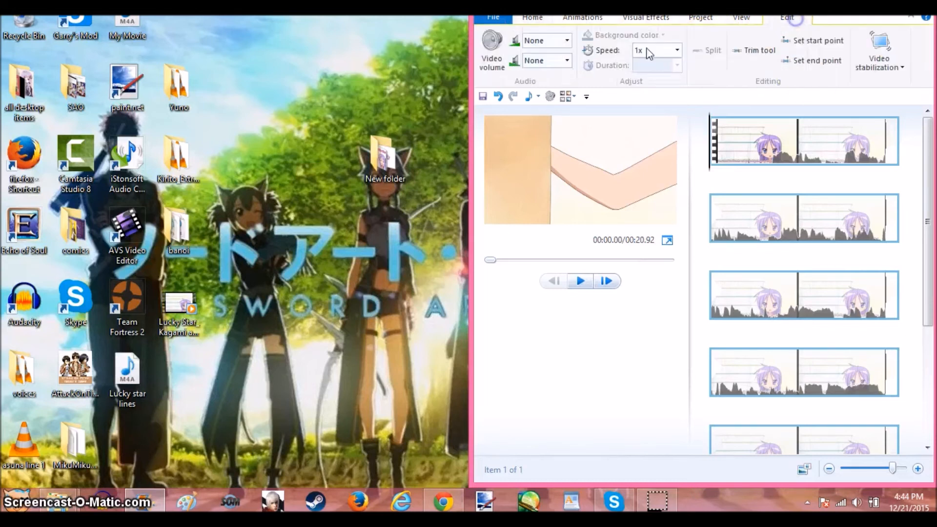
left_click(492, 47)
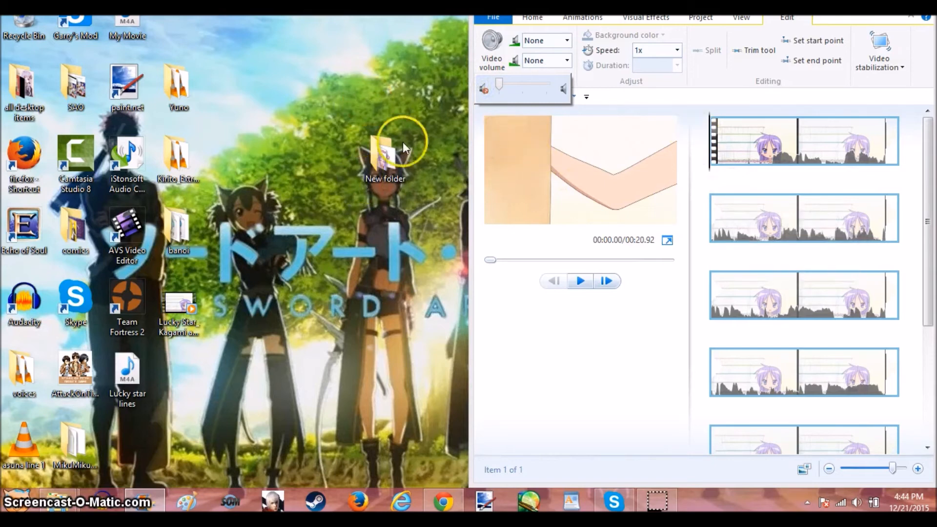
- Add the Lucky star lines audio file from the desktop to the start of the project timeline
left_click(128, 378)
left_click_drag(128, 378, 91, 368)
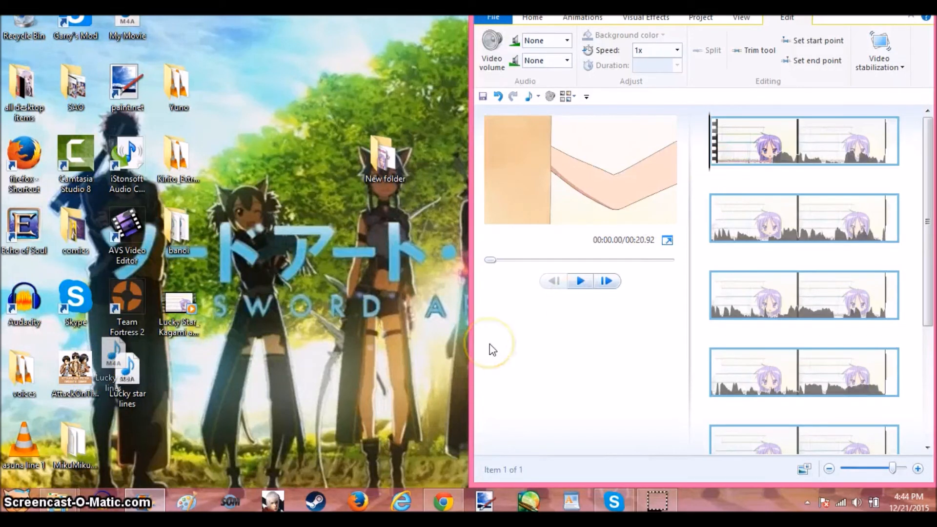
left_click_drag(493, 350, 713, 179)
left_click(807, 230)
left_click(743, 276)
- Play the project with the added voice track up to about 00:07.77, lowering the system volume to 48
left_click(578, 280)
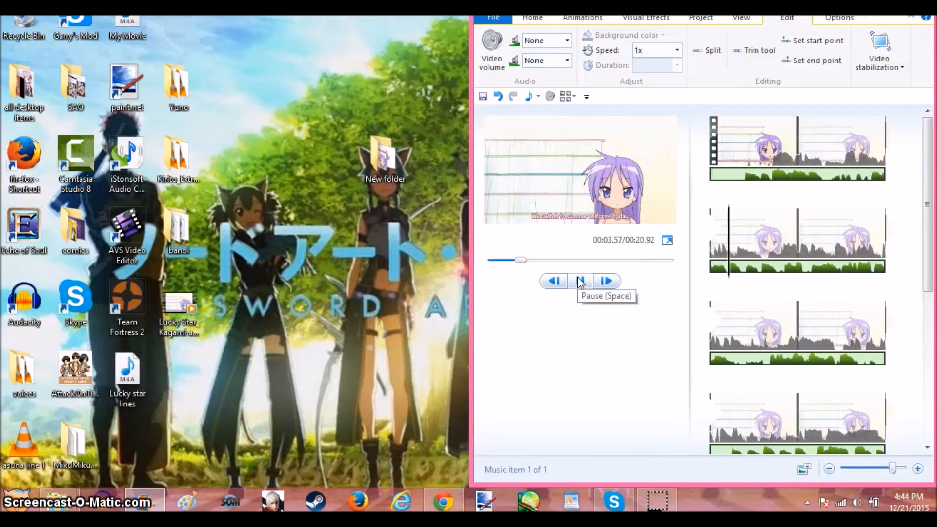
key("XF86AudioLowerVolume")
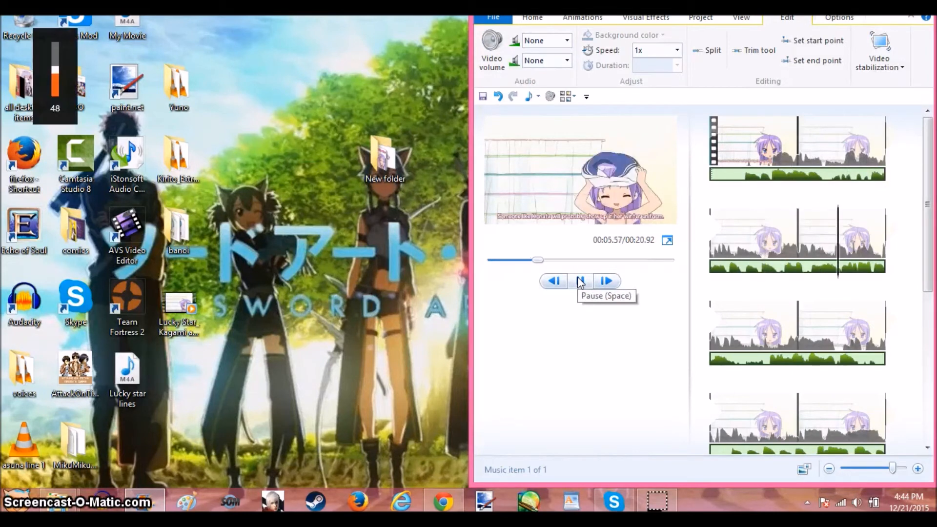
left_click(580, 281)
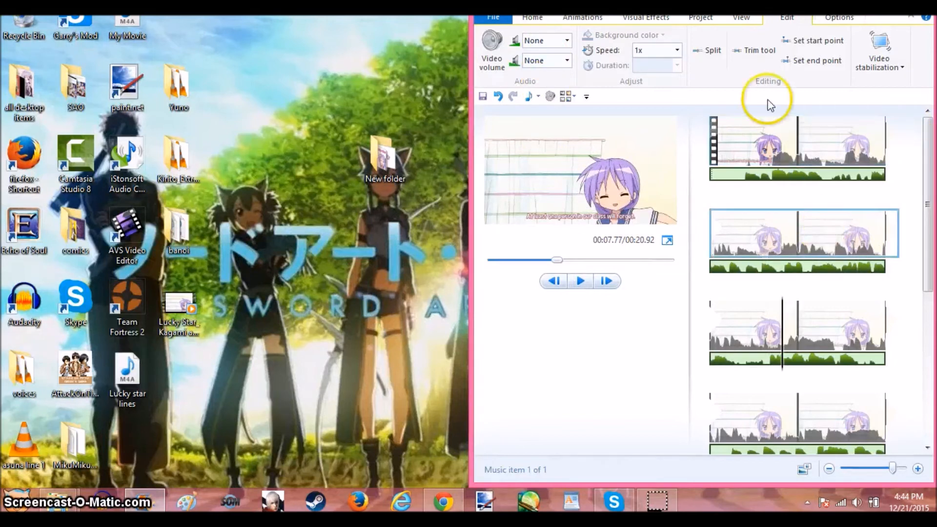
- Return to the start of the project and open the file selection for adding a narration sound
left_click(716, 157)
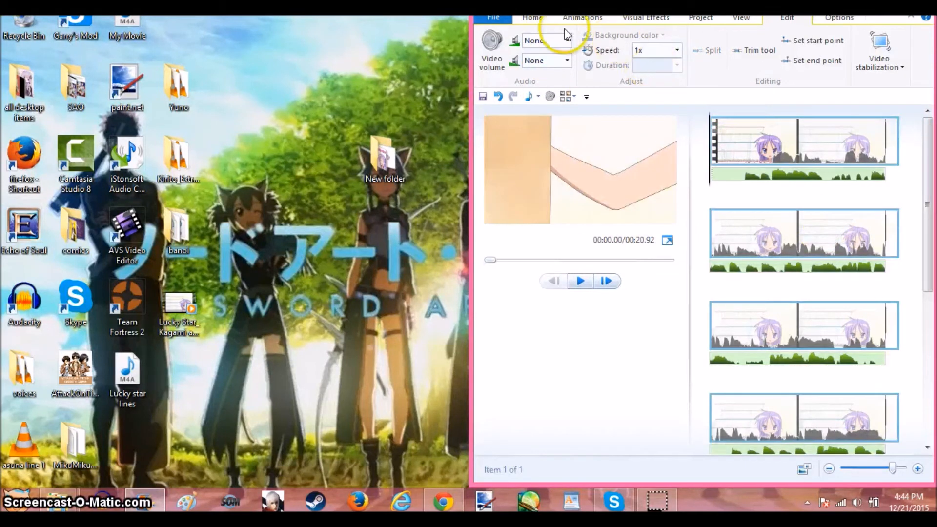
left_click(533, 17)
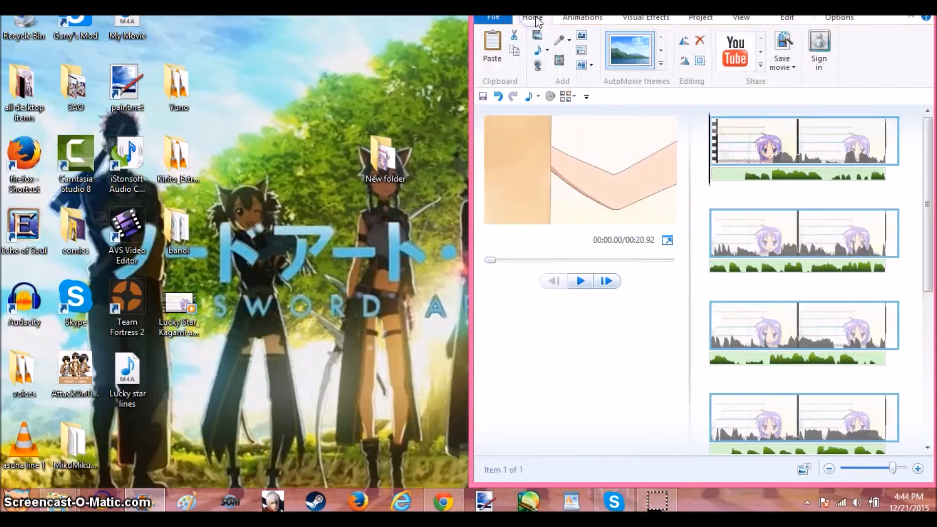
left_click(569, 40)
left_click(584, 75)
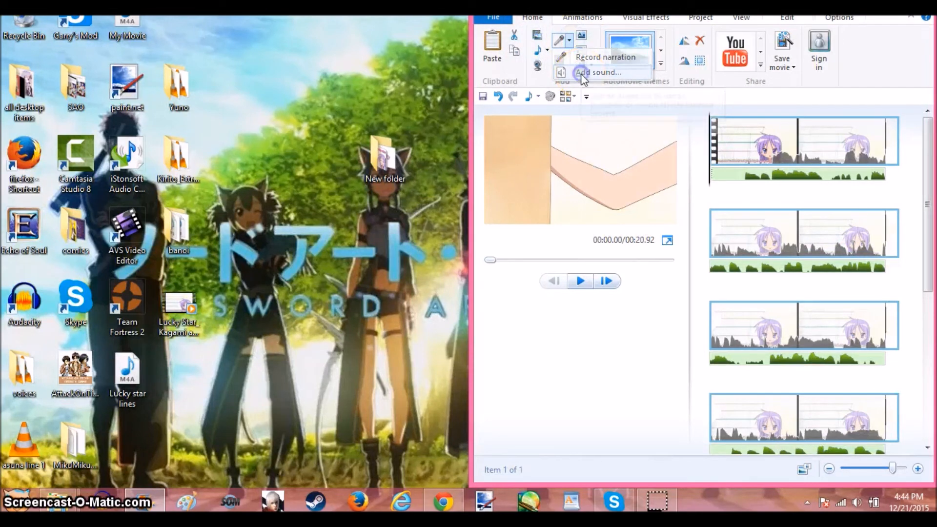
left_click(582, 74)
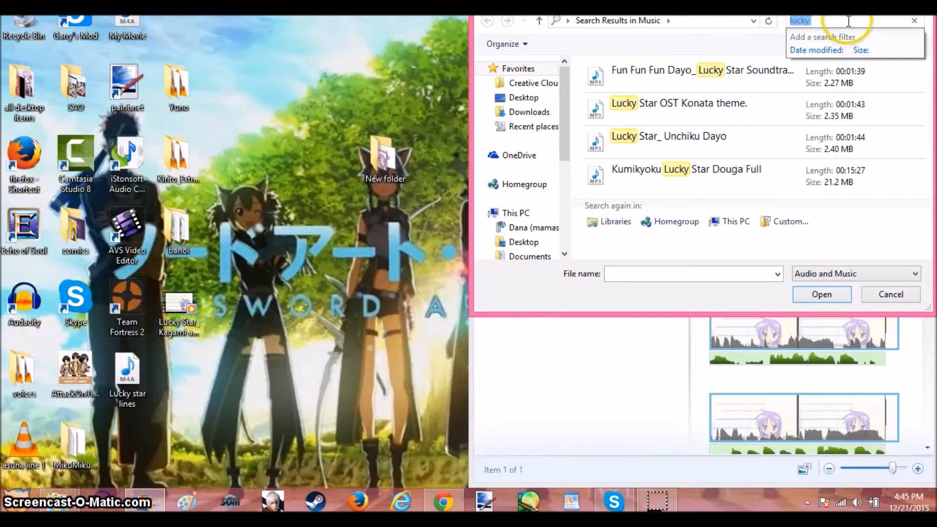
- Search the Music library for "fran" and "fr" and look through the listed sound files
key("BackSpace")
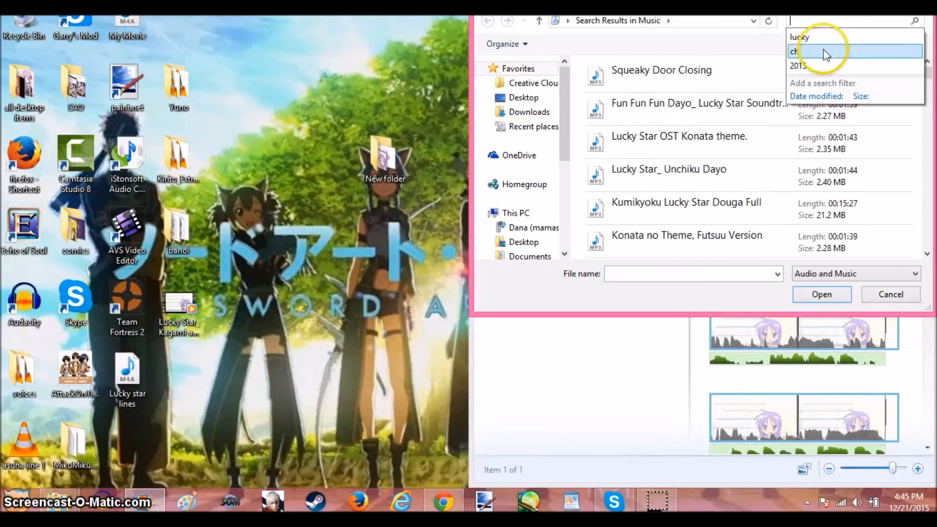
type("f")
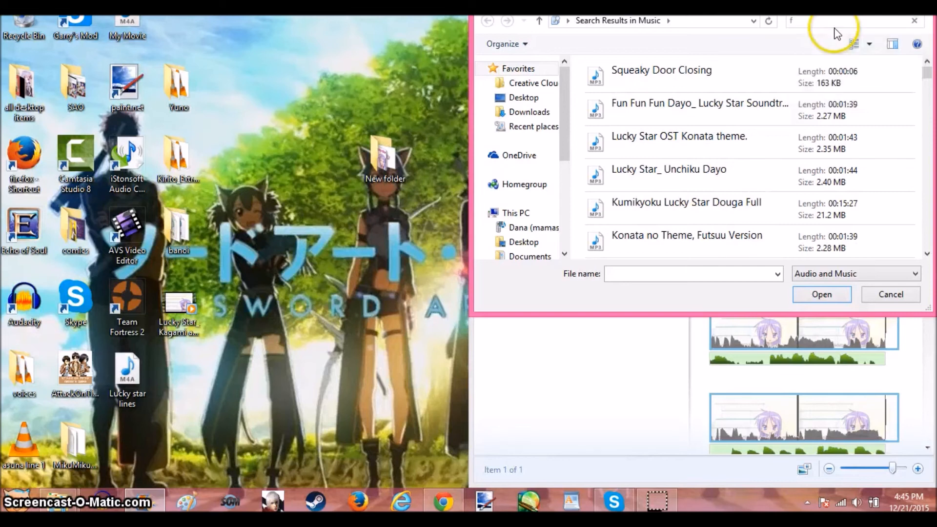
type("ran")
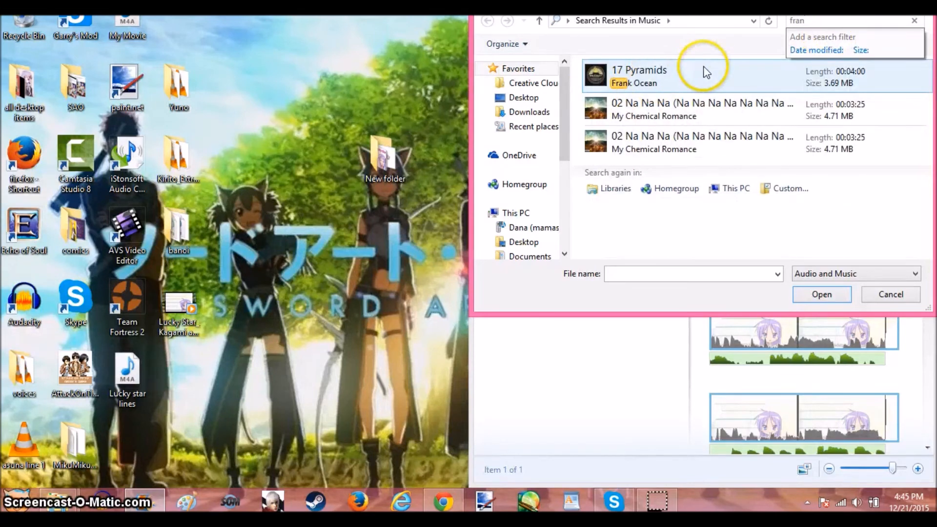
key("BackSpace")
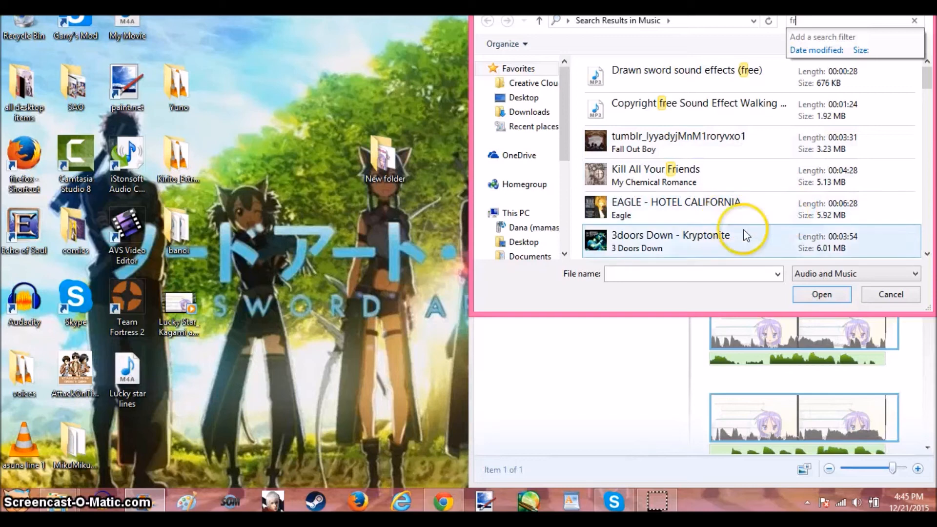
left_click_drag(926, 71, 931, 153)
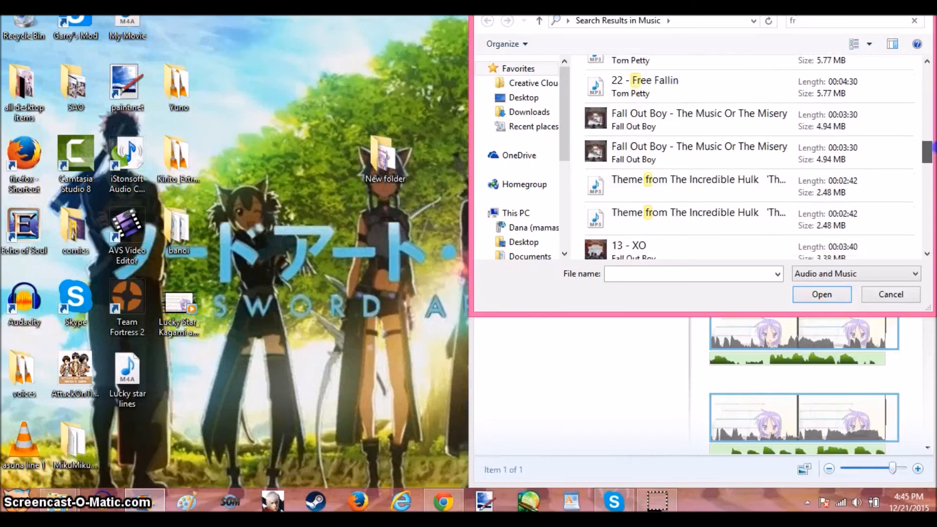
scroll(921, 111, "up", 10)
left_click(658, 79)
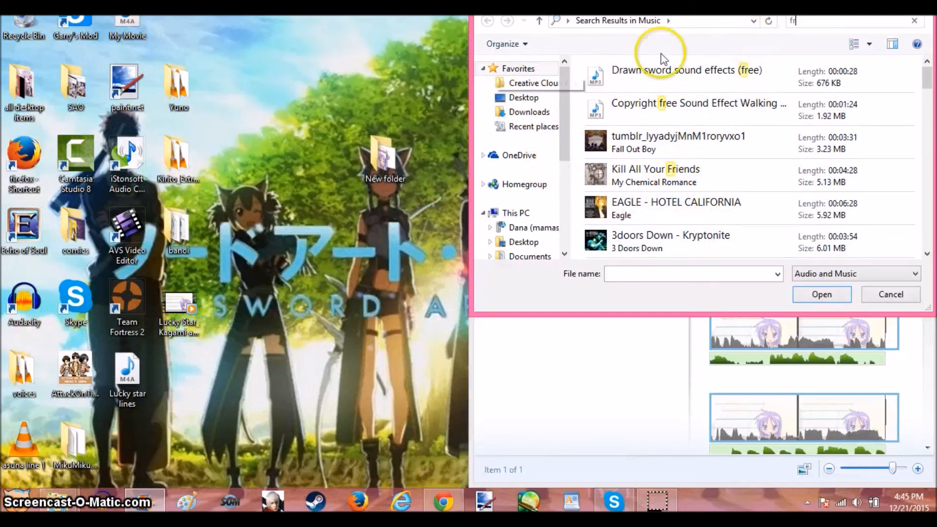
- Search the Downloads folder for "fr" and add the first matching sound as narration at the project's start
left_click(527, 111)
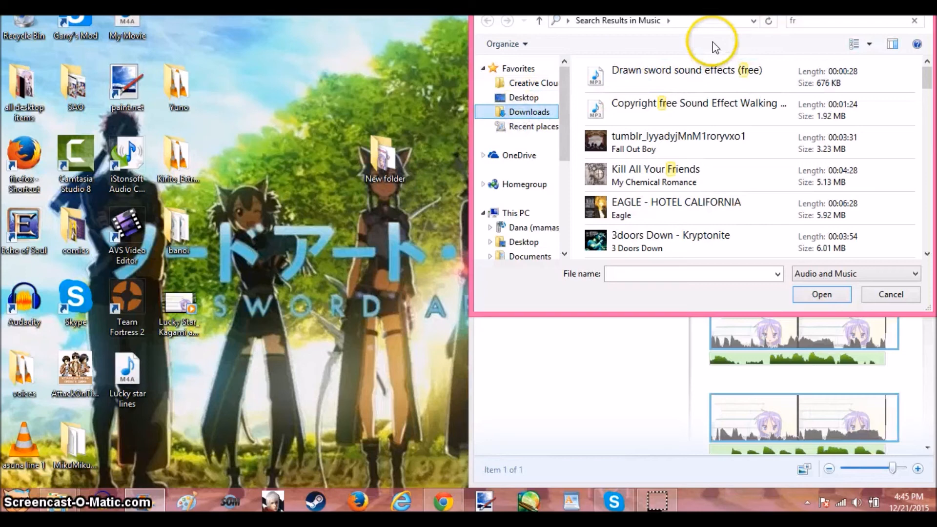
left_click(814, 21)
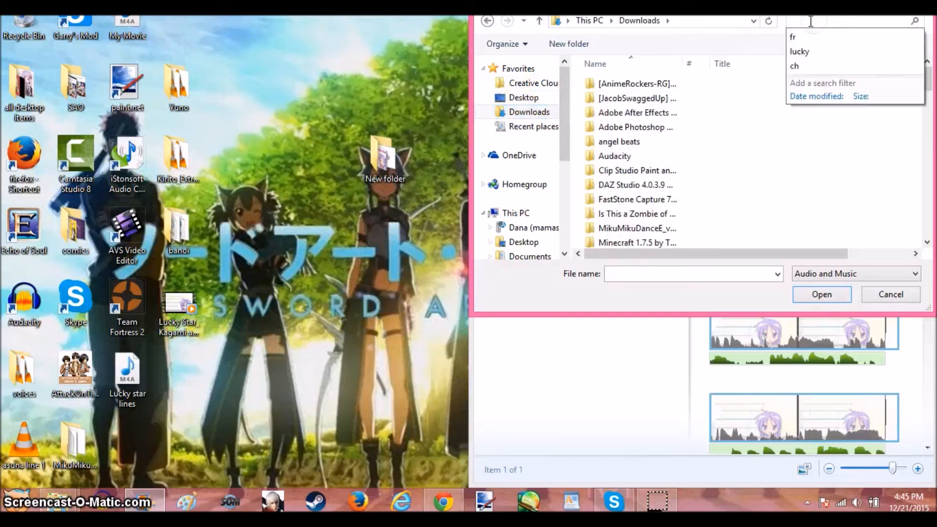
type("fr")
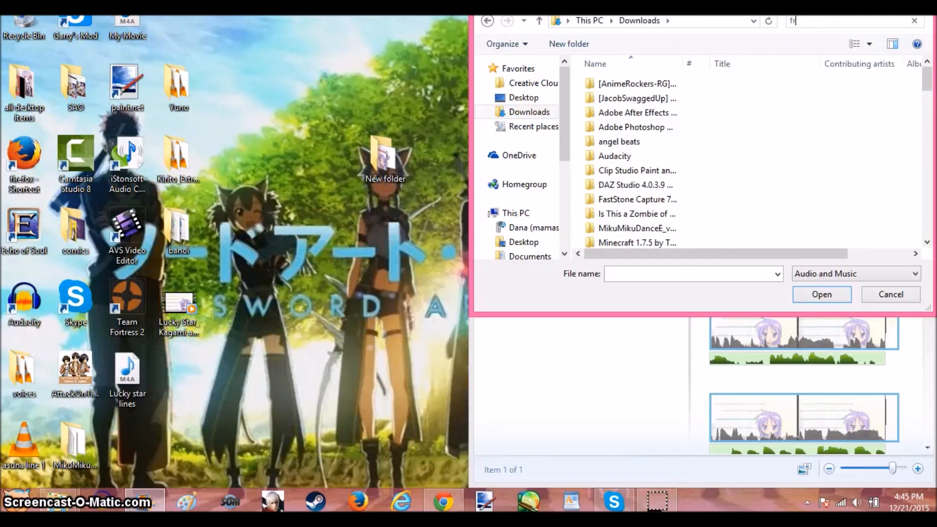
double_click(728, 78)
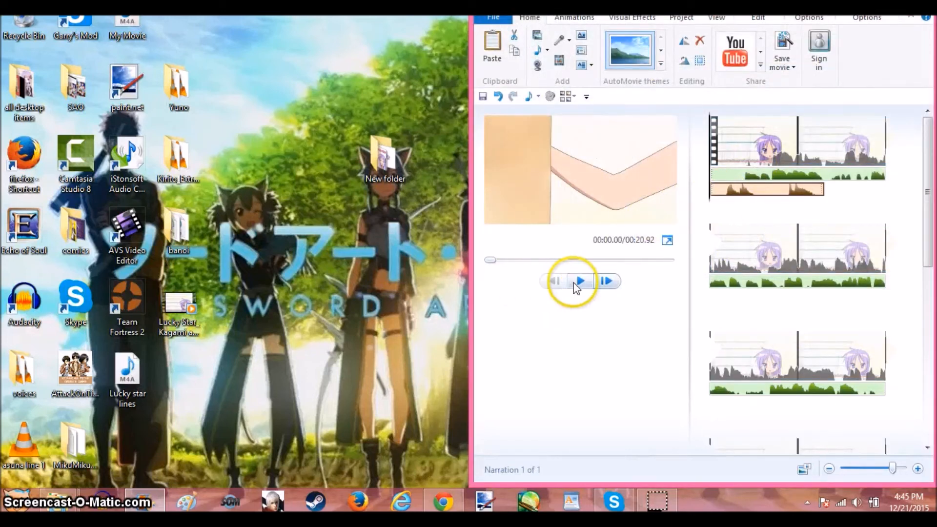
- Play the narration sound at the project's start and split it at about 00:01.13, between its two bursts
left_click(575, 283)
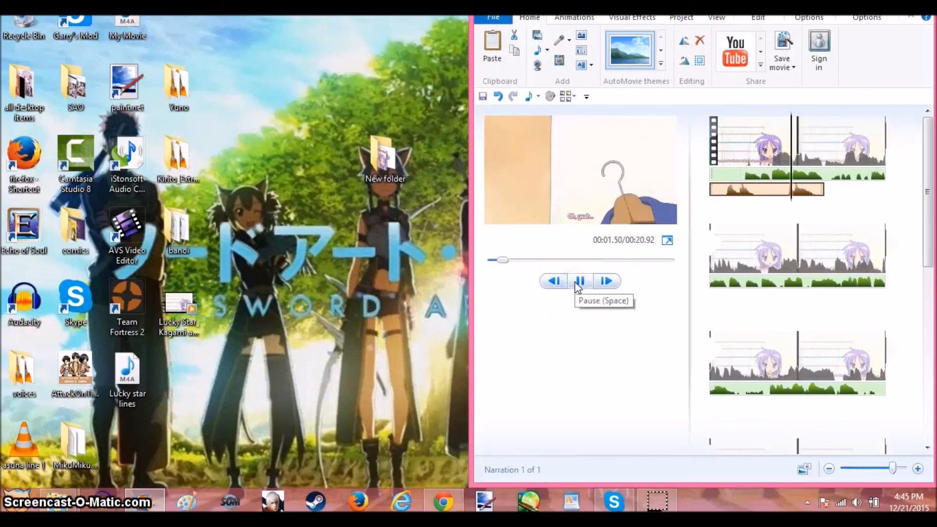
left_click(577, 282)
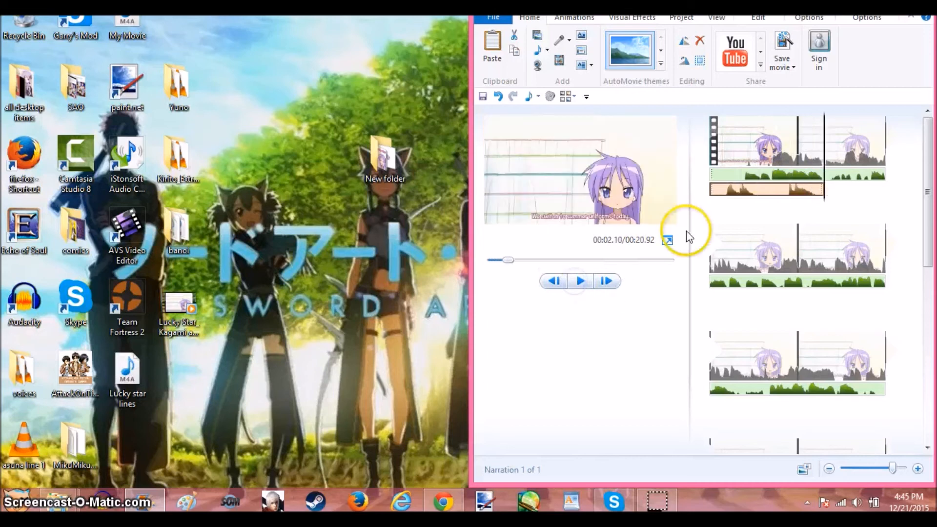
left_click_drag(821, 192, 771, 202)
right_click(770, 197)
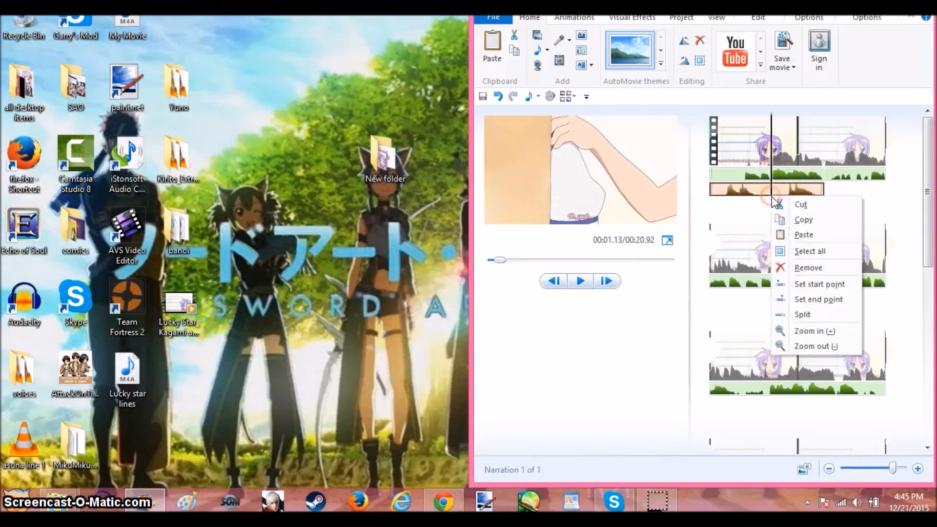
left_click(811, 315)
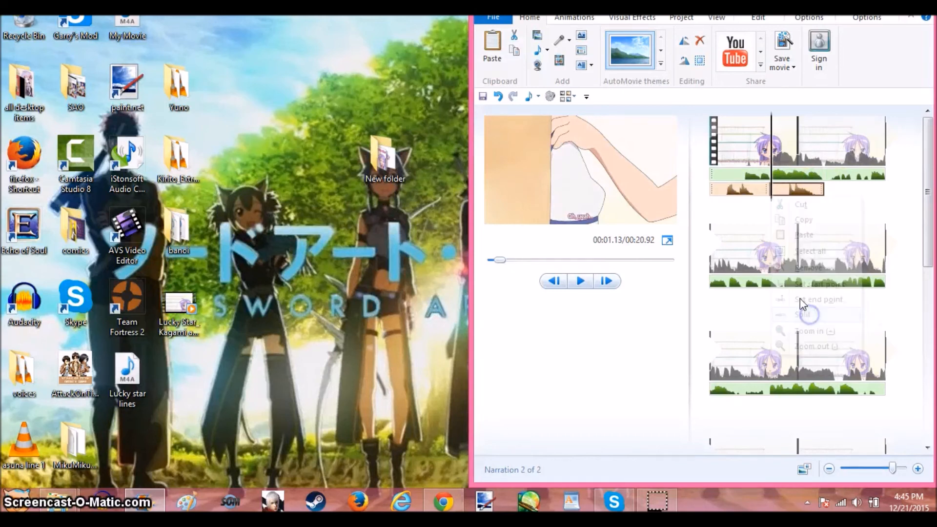
- Move the second piece of the split narration sound to about 00:17.17 and play that section back
left_click_drag(784, 191, 776, 347)
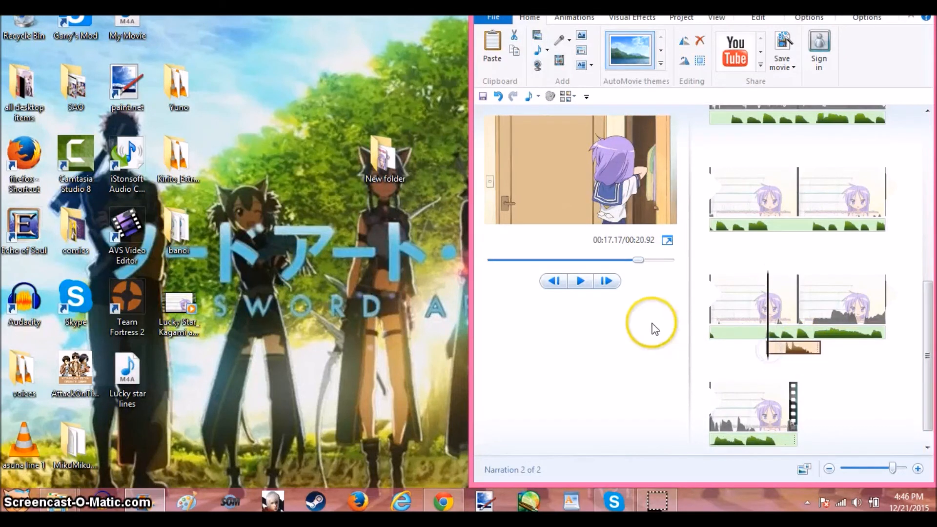
left_click(580, 282)
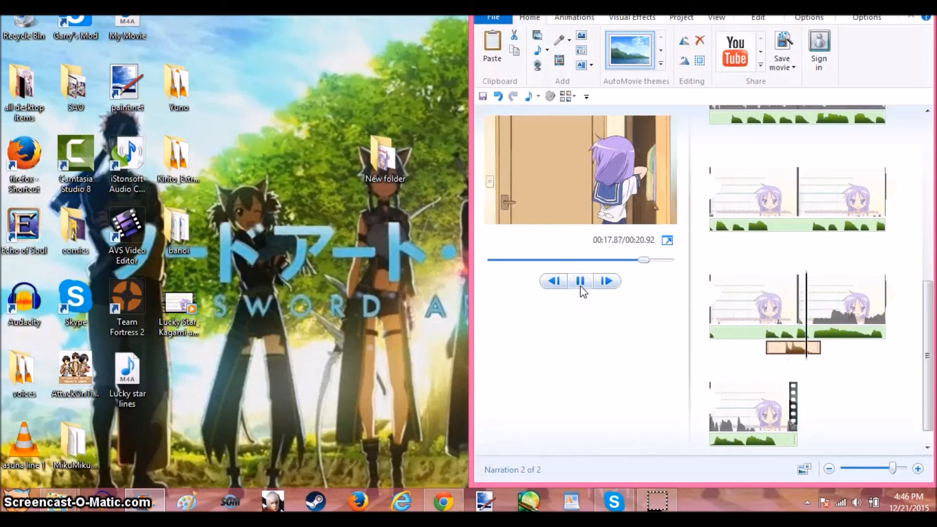
left_click(580, 286)
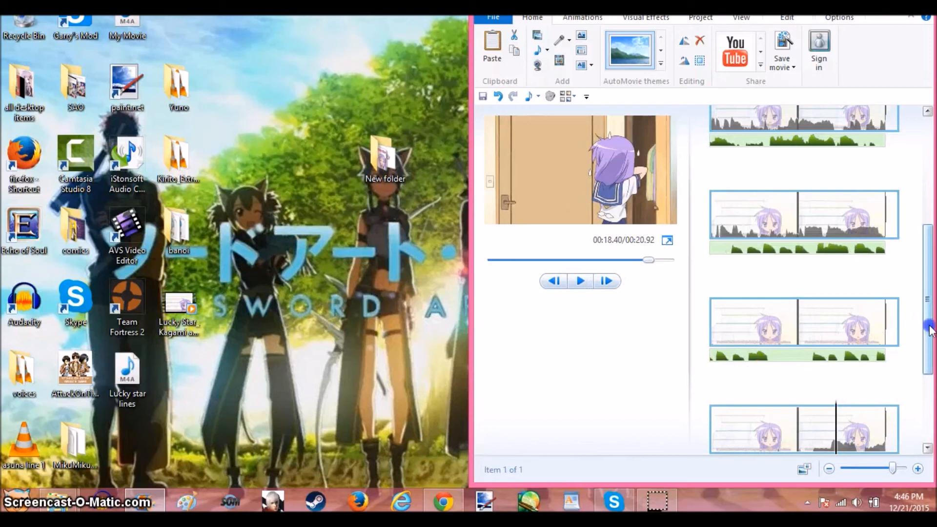
left_click_drag(930, 326, 916, 403)
left_click(732, 275)
left_click(582, 287)
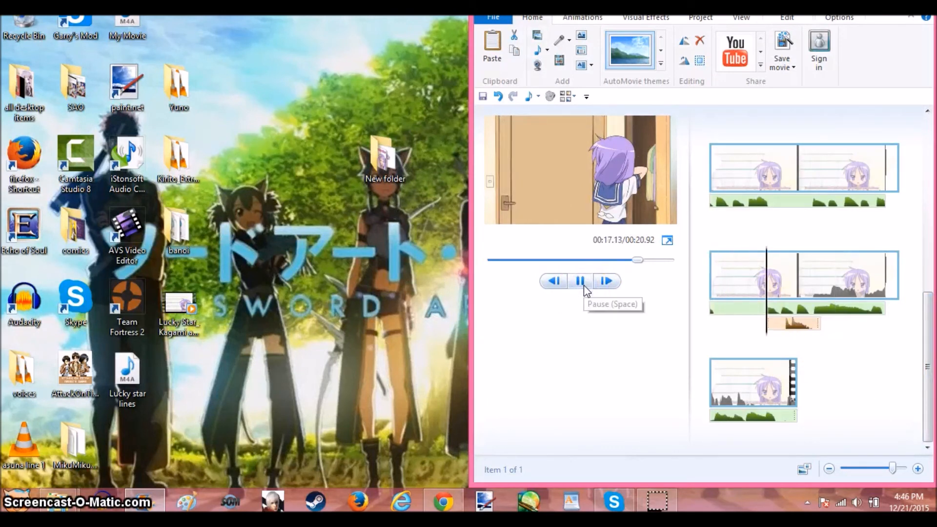
left_click(583, 285)
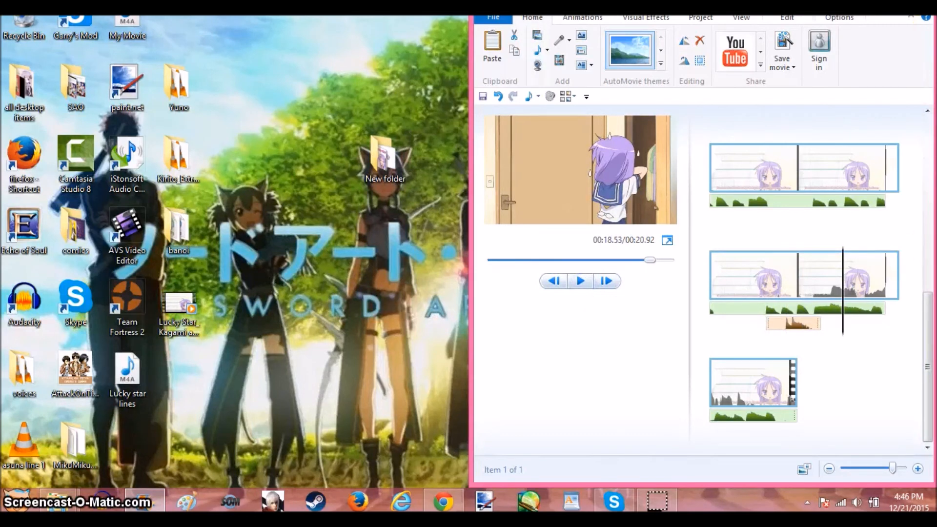
- Display the project's audio emphasis options and replay the section around the moved sound from about 00:16.10 to 00:18.93
left_click(742, 18)
left_click(715, 19)
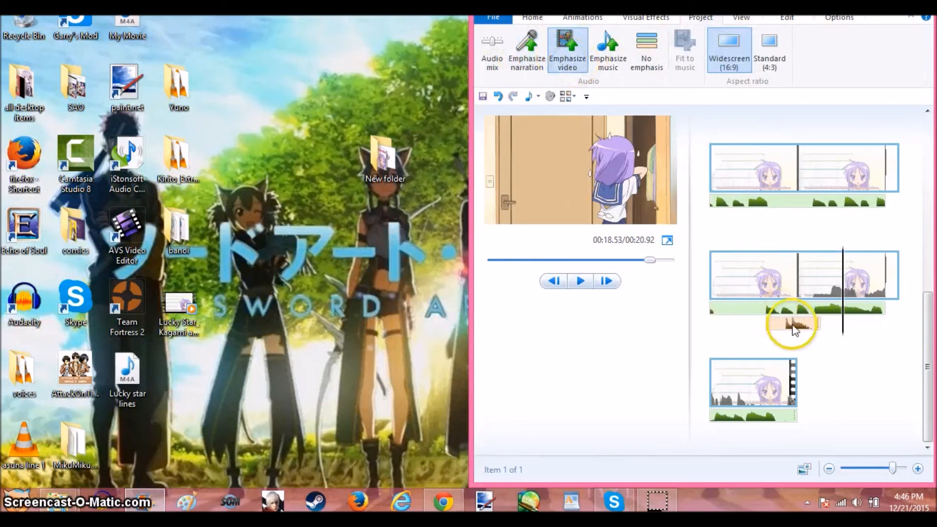
left_click(580, 282)
left_click(779, 281)
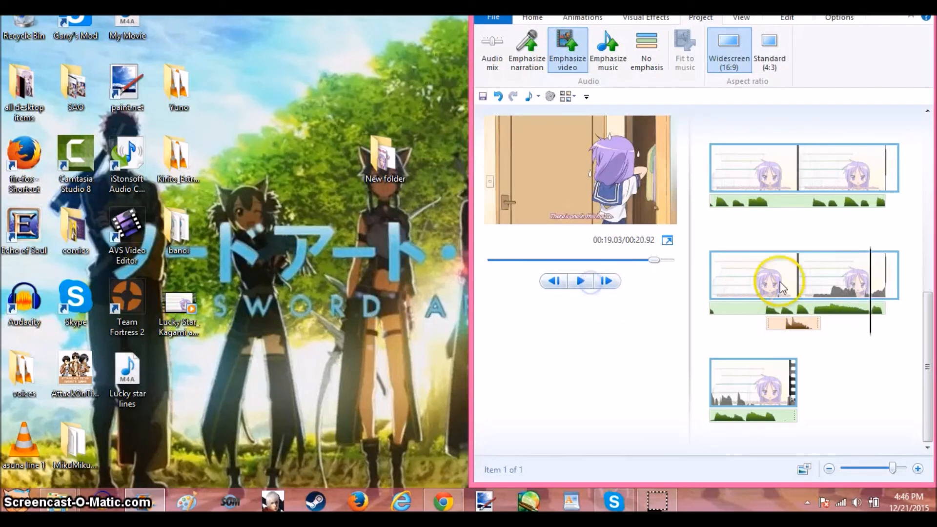
left_click(574, 289)
left_click(739, 326)
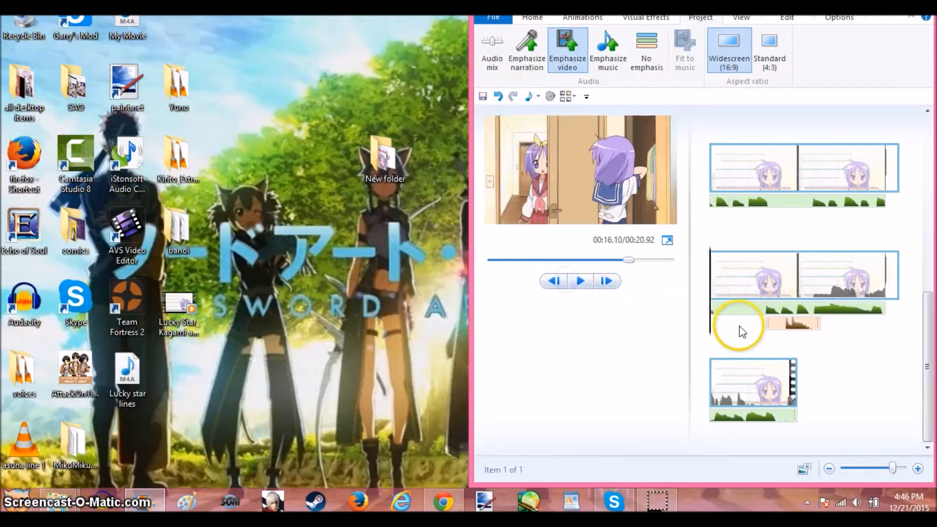
left_click(580, 281)
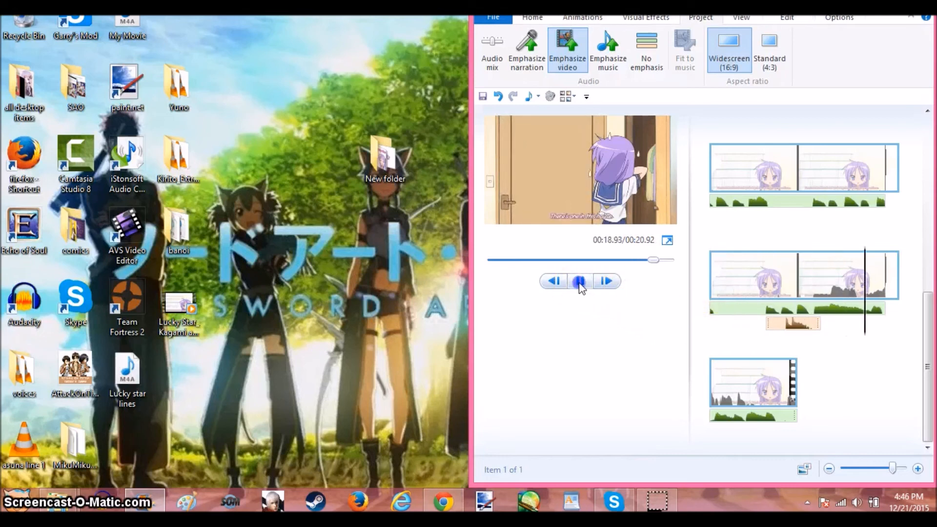
- Move the first piece of the split narration sound to slightly before 00:10.97 and play the project through to its end
left_click_drag(923, 313, 910, 127)
left_click_drag(727, 193, 793, 190)
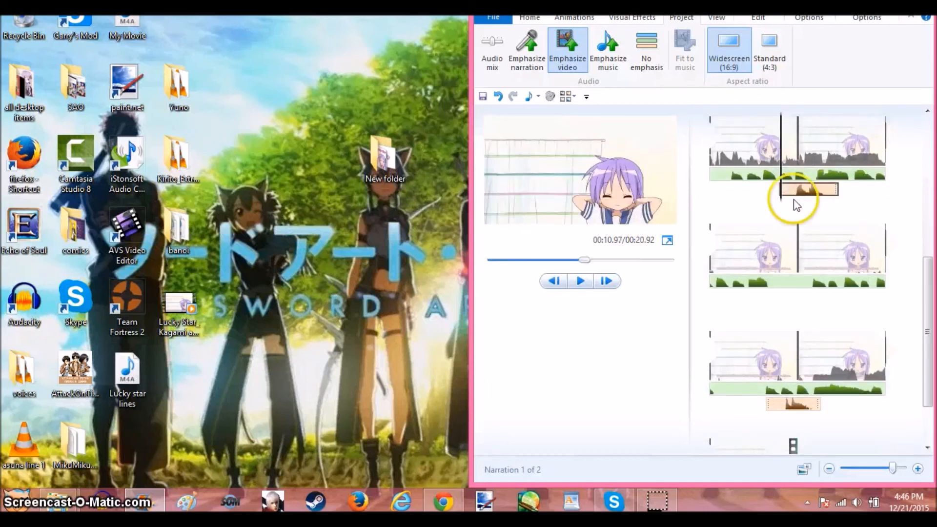
left_click(580, 282)
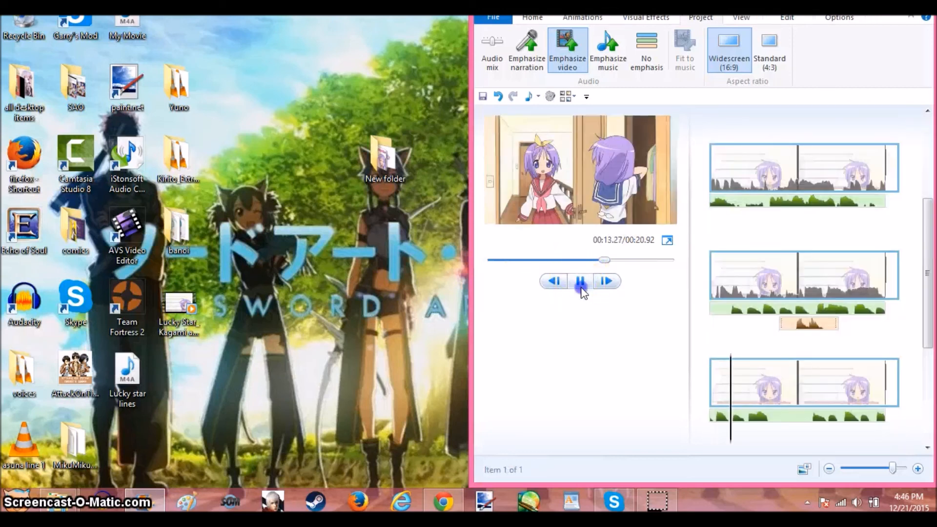
left_click_drag(793, 324, 764, 330)
left_click(580, 282)
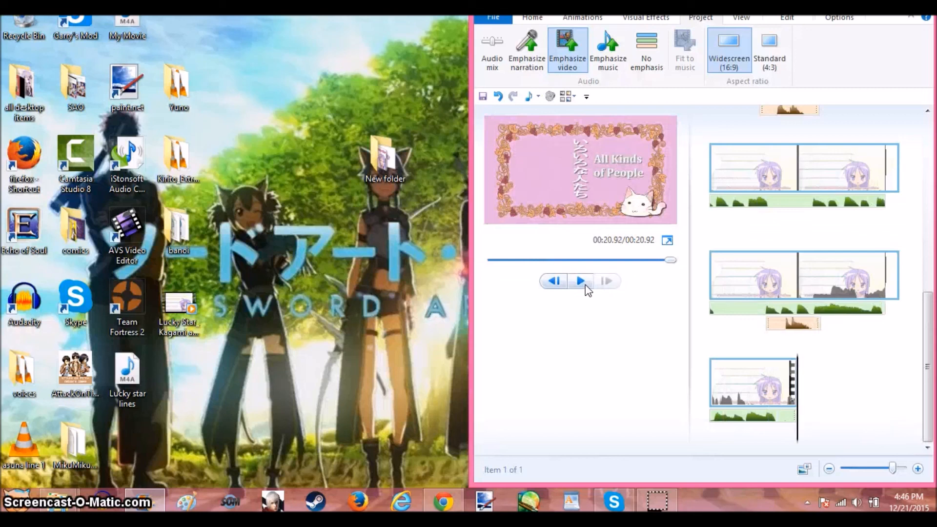
- Set the video's end point at about 00:20.67, on the closing "All Kinds of People" title card
left_click(786, 434)
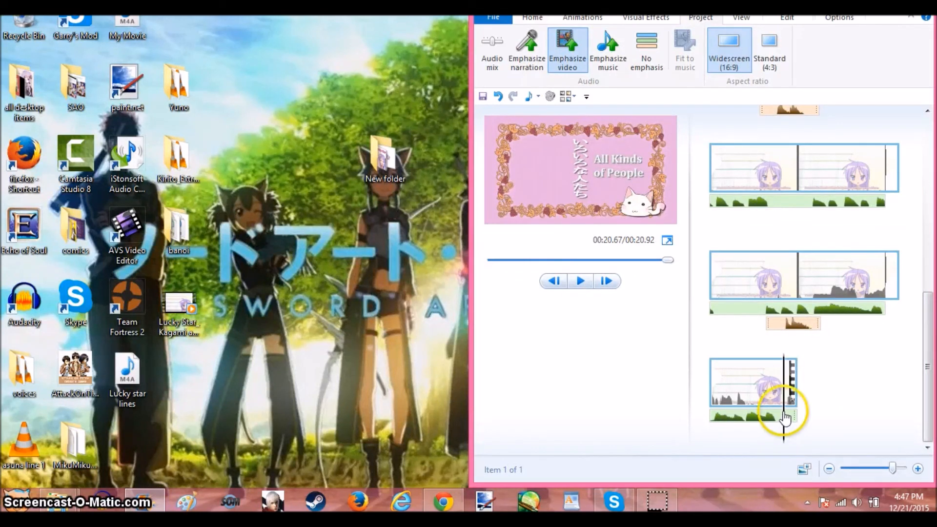
right_click(785, 418)
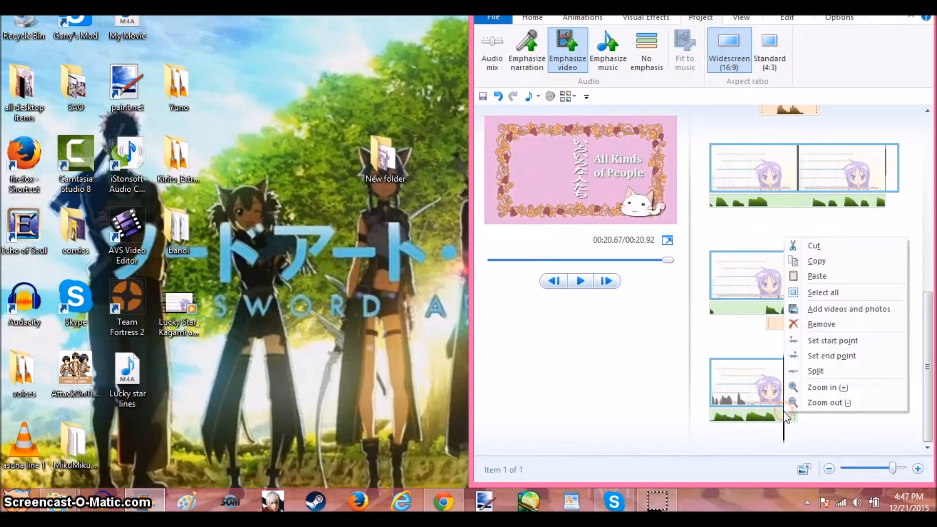
left_click(845, 356)
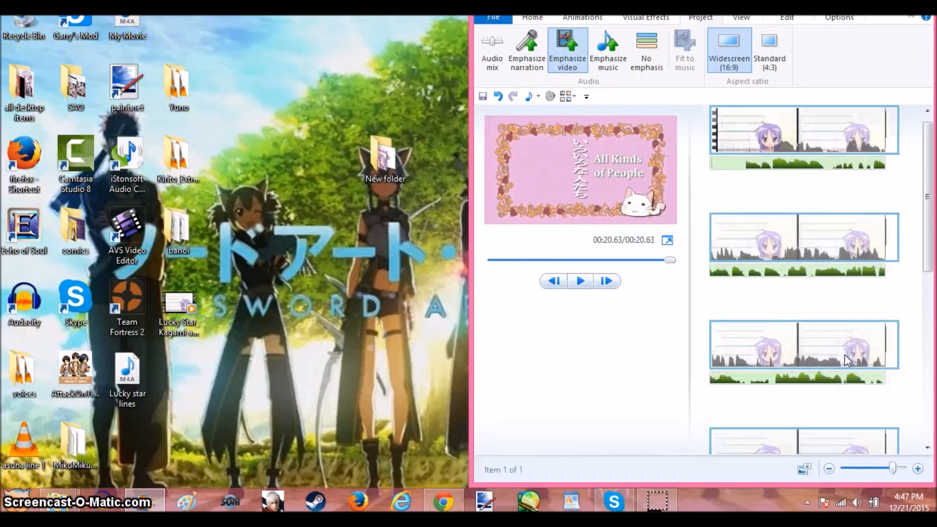
- Preview the project full screen from the start, raising the system volume to 66
left_click(715, 142)
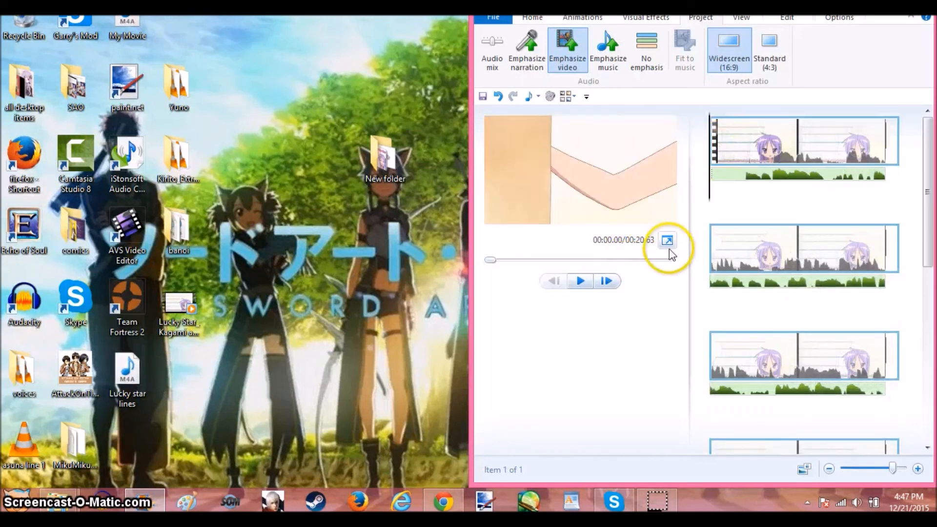
left_click(666, 241)
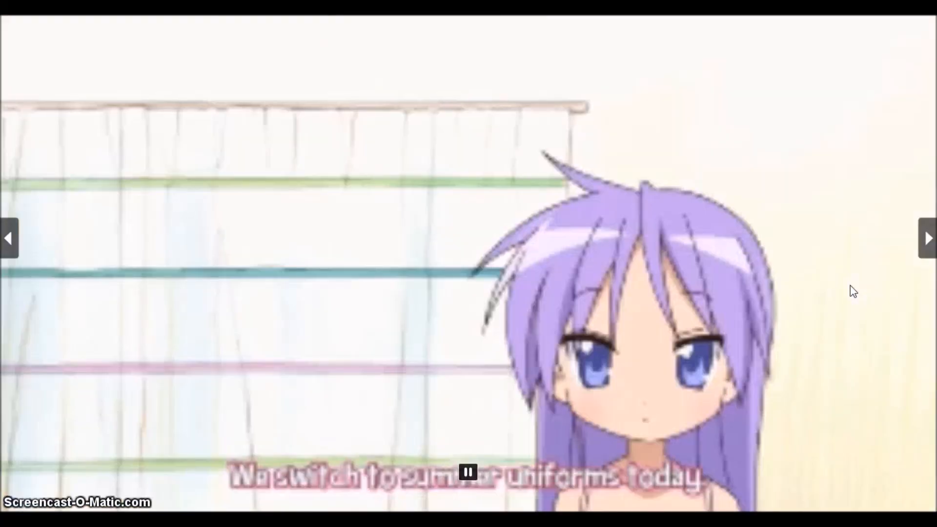
key("XF86AudioRaiseVolume")
key("XF86AudioRaiseVolume")
key("XF86AudioRaiseVolume")
key("XF86AudioRaiseVolume")
key("XF86AudioRaiseVolume")
key("XF86AudioRaiseVolume")
key("XF86AudioRaiseVolume")
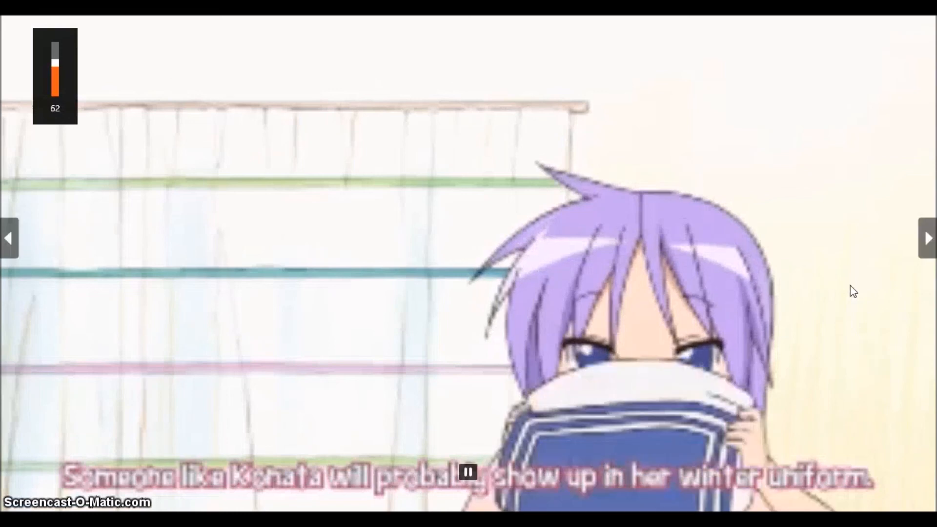
key("XF86AudioRaiseVolume")
key("XF86AudioRaiseVolume")
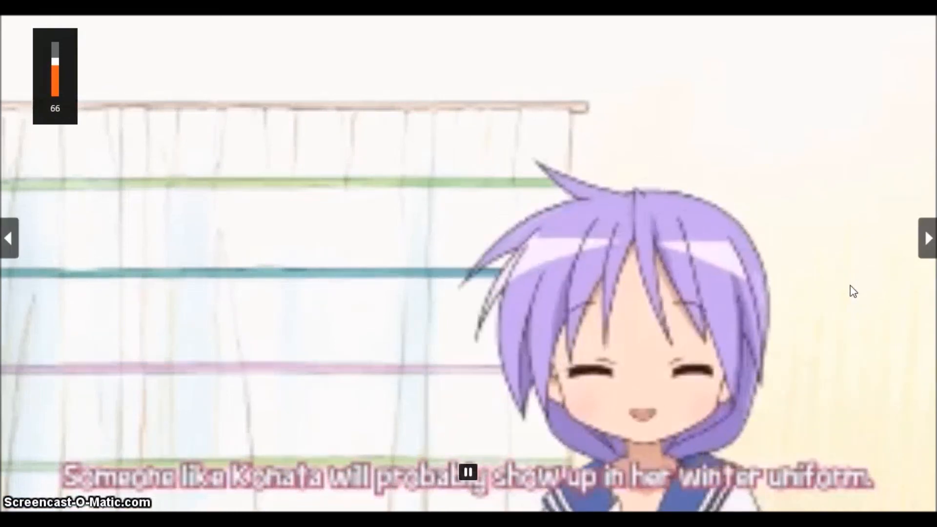